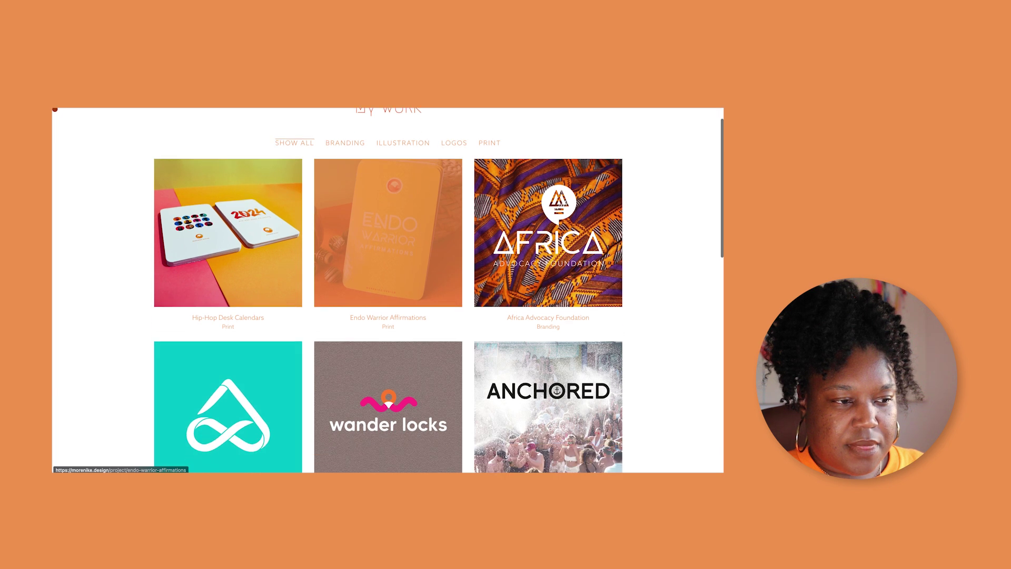
- Delete the section containing the My Work heading and its two horizontal spacers
scroll(388, 263, "up", 12)
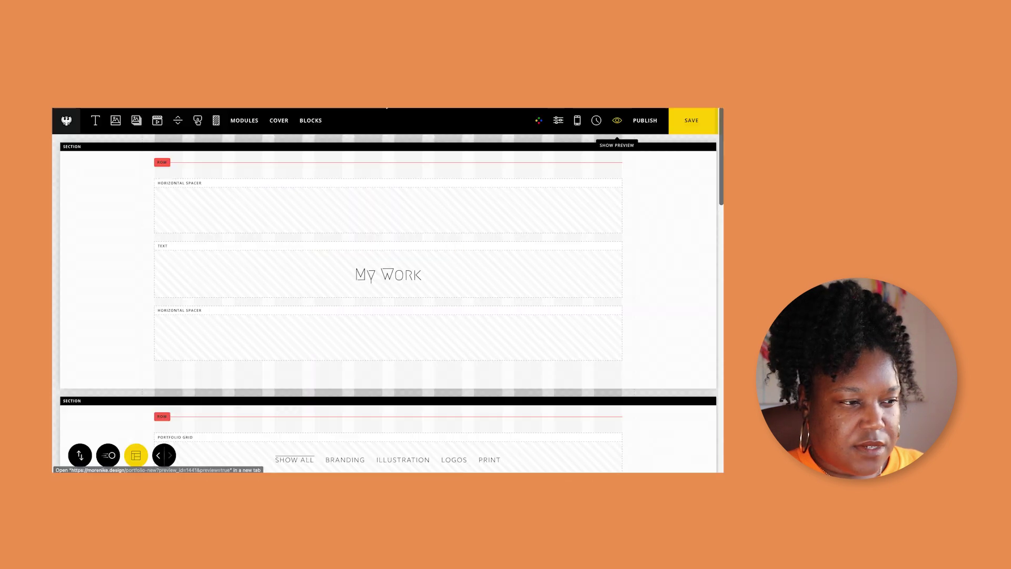
mouse_move(286, 279)
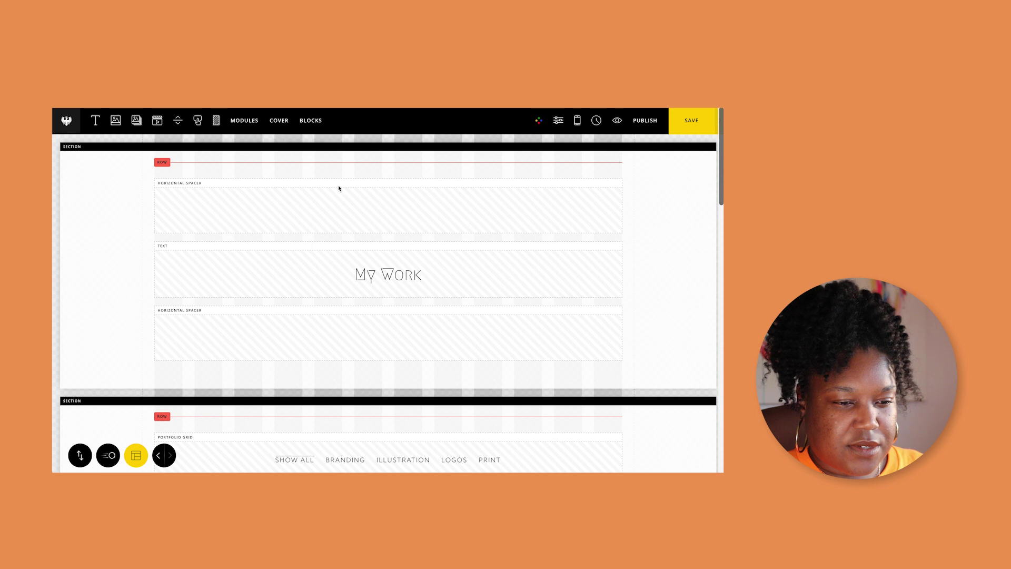
left_click(357, 185)
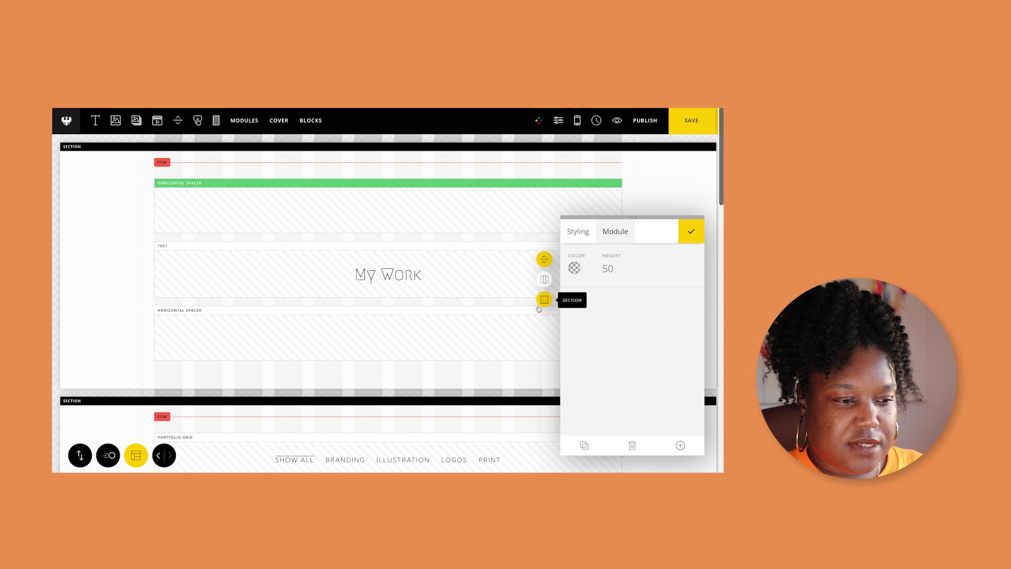
left_click(544, 300)
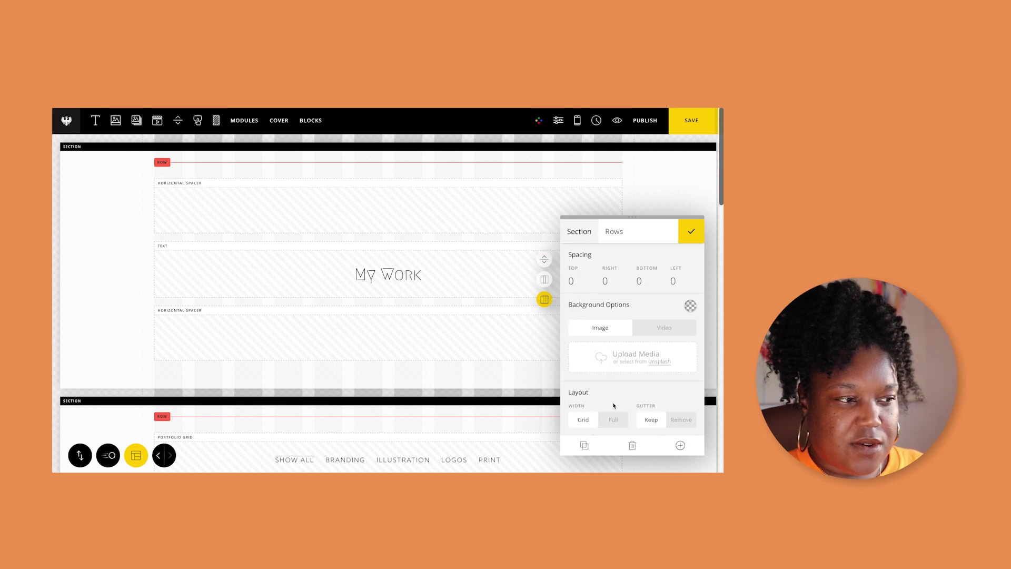
left_click(635, 446)
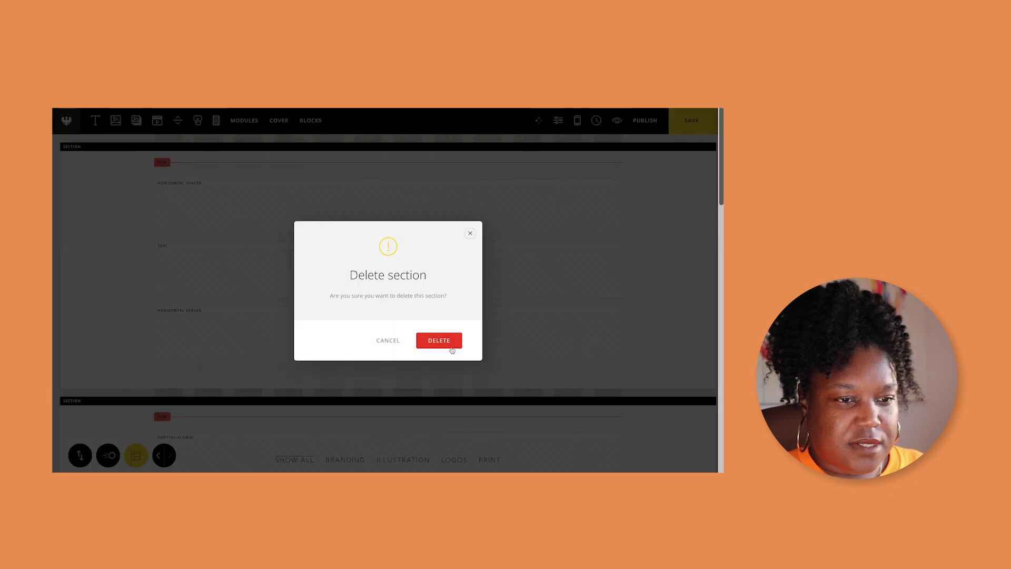
left_click(440, 342)
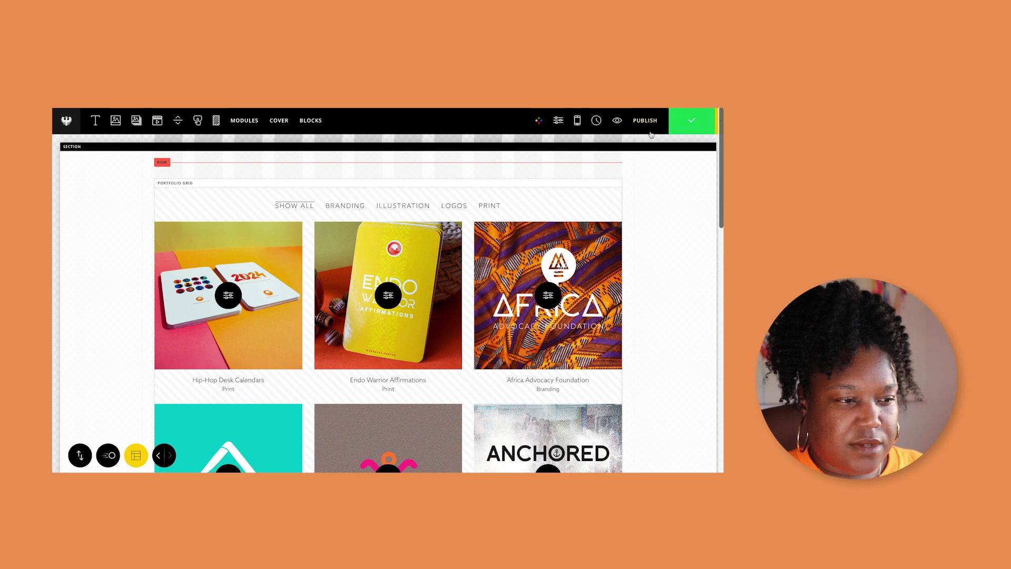
- Preview the portfolio page and look through its project grid
left_click(617, 120)
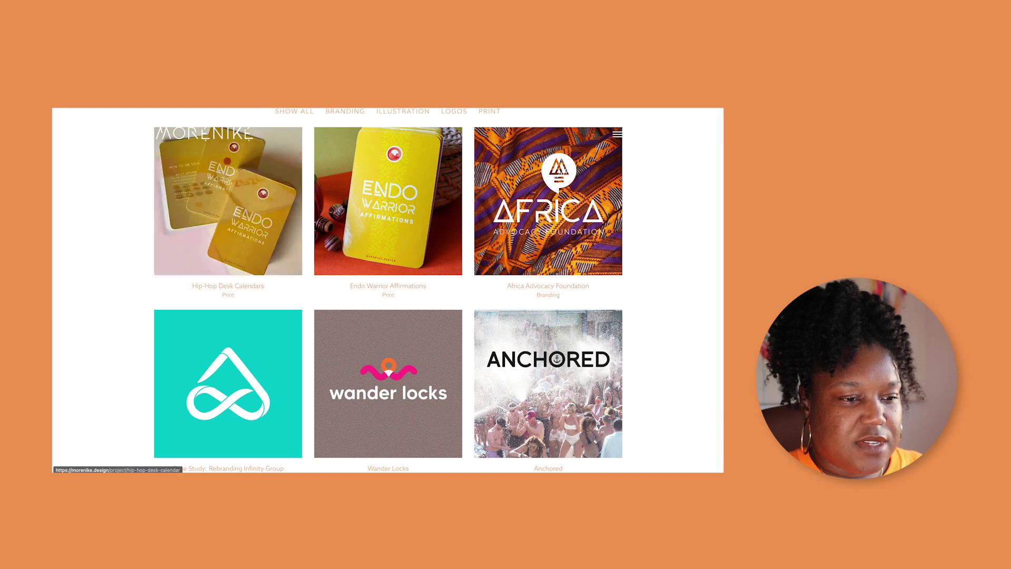
scroll(312, 244, "down", 5)
scroll(311, 244, "up", 5)
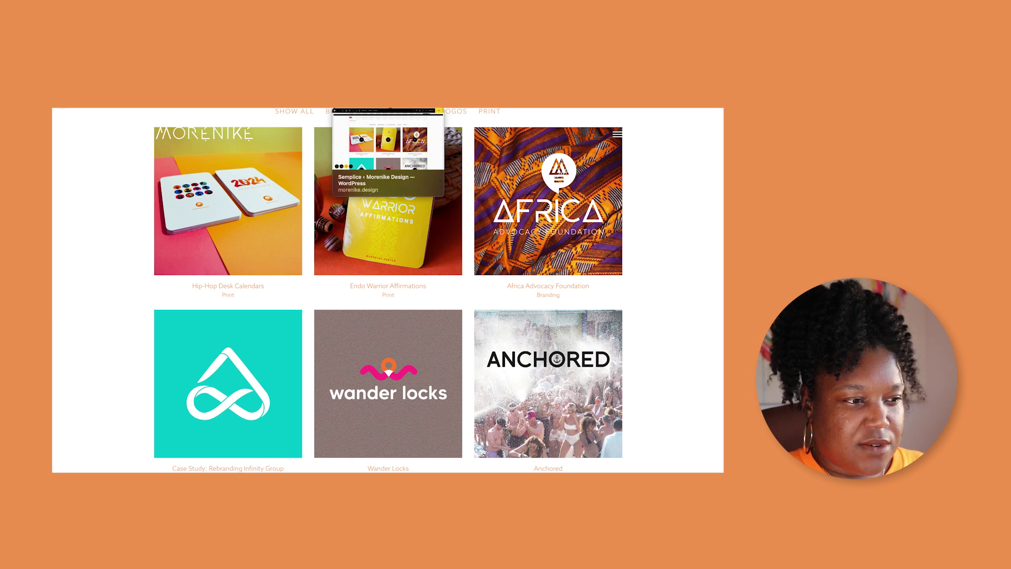
- Return to the page editor and insert an APG module above the existing portfolio grid
left_click(388, 108)
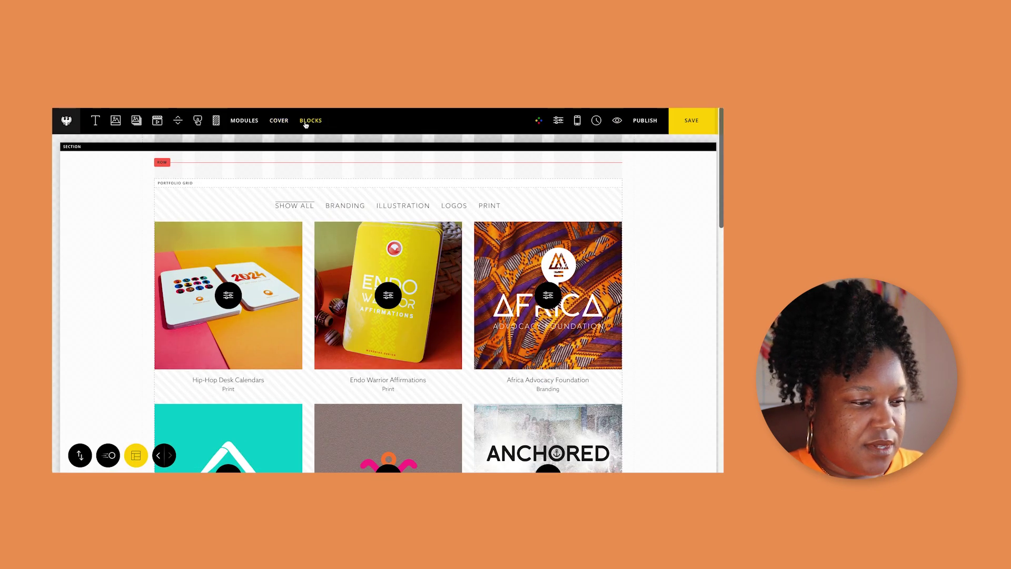
left_click(247, 121)
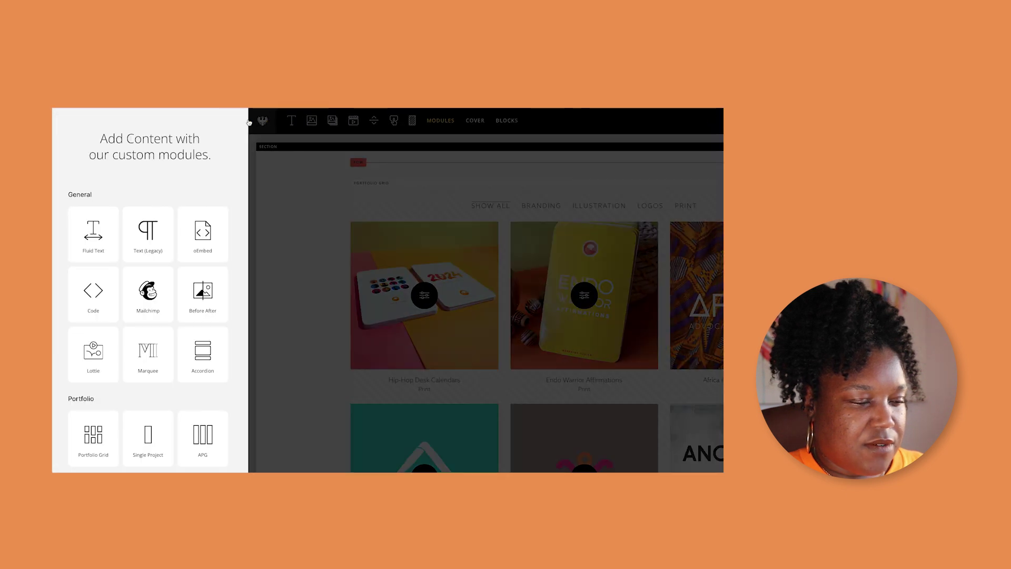
scroll(181, 351, "down", 3)
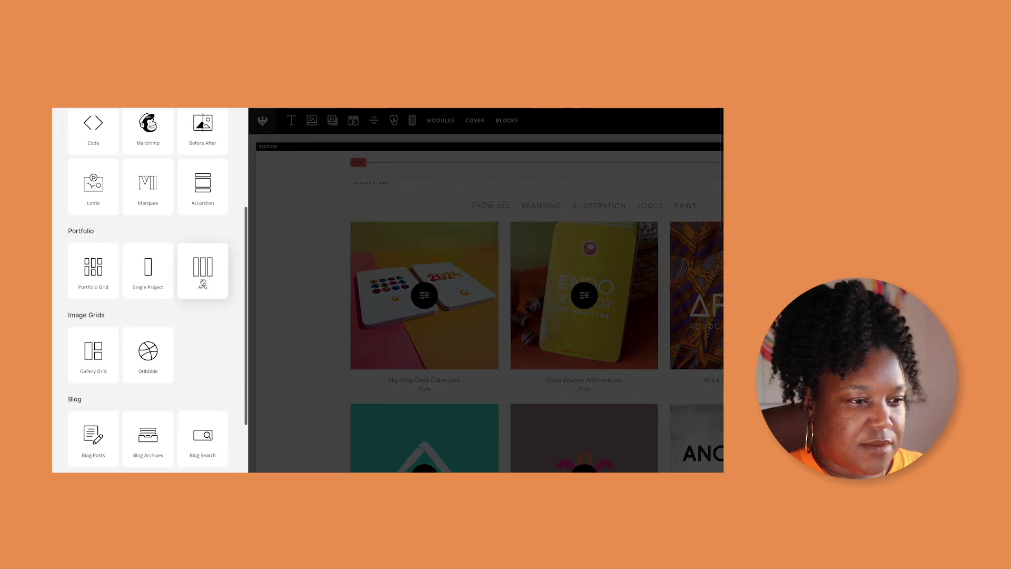
left_click_drag(247, 263, 349, 142)
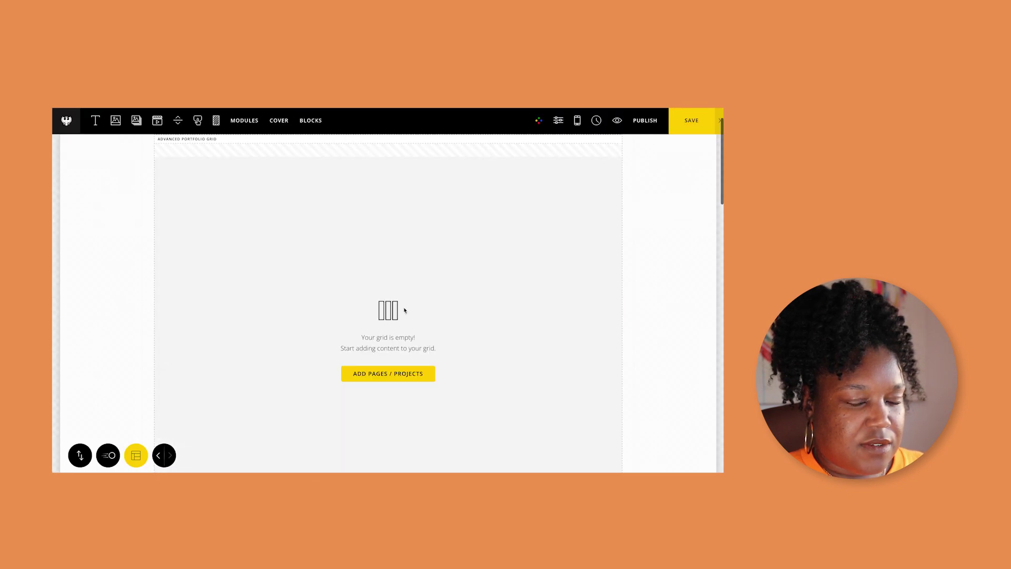
- Change the empty advanced portfolio grid's preset to the split one with a text column beside a large image
left_click(410, 379)
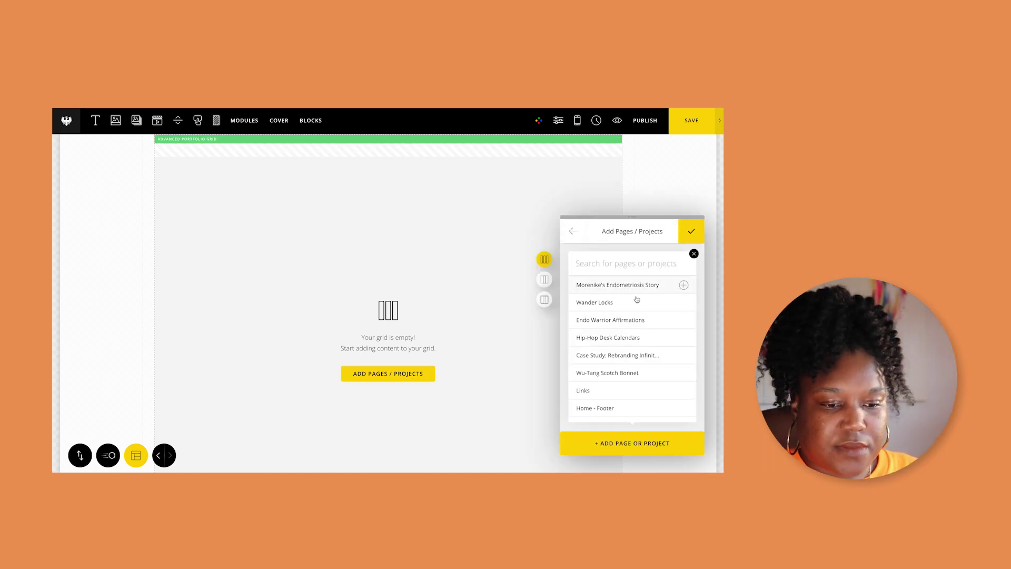
left_click(575, 231)
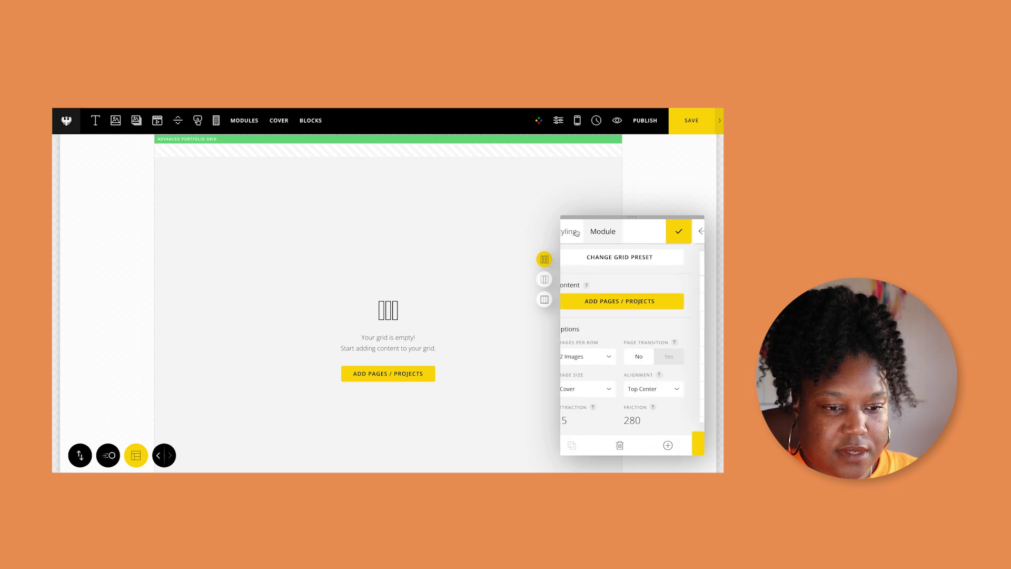
left_click(607, 257)
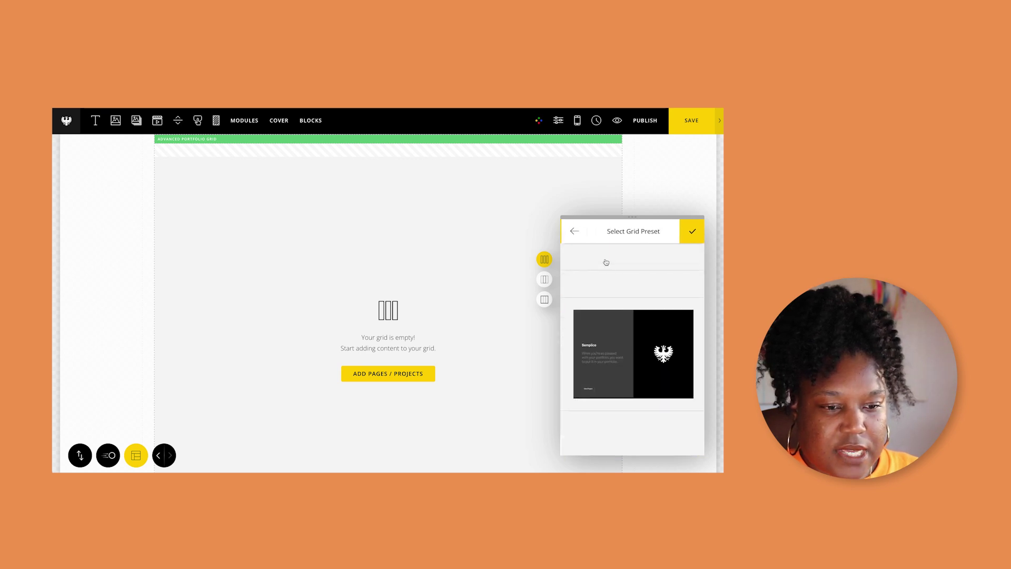
scroll(621, 402, "down", 3)
scroll(621, 401, "down", 2)
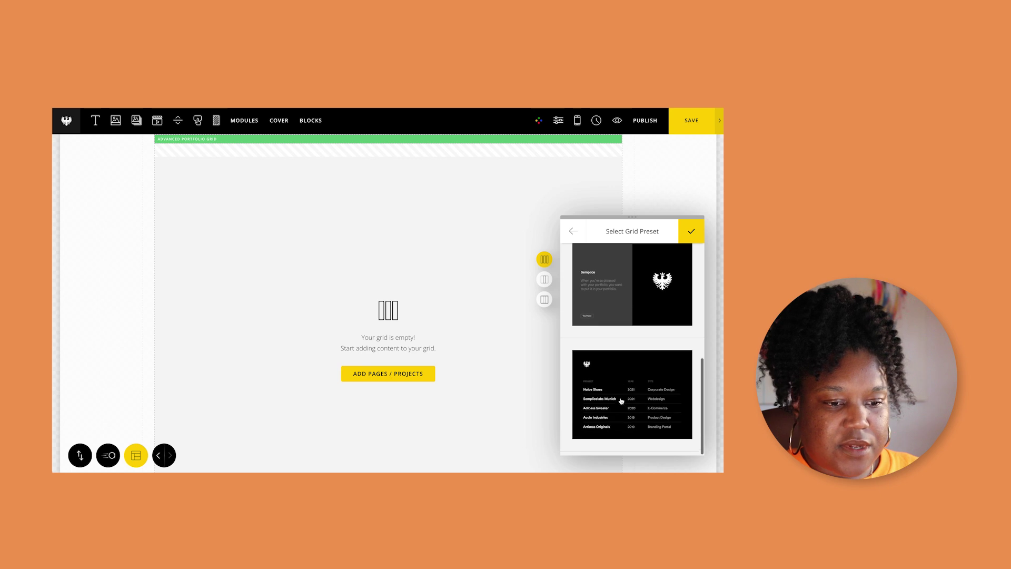
left_click(642, 306)
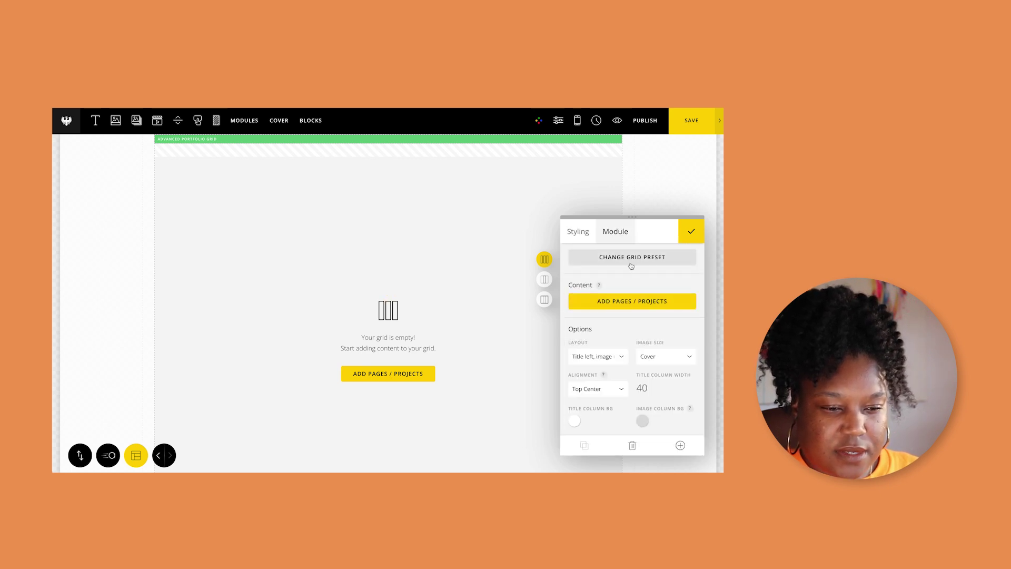
- Add the Hip-Hop Desk Calendars and Africa Advocacy Foundation projects to the advanced portfolio grid
left_click(638, 302)
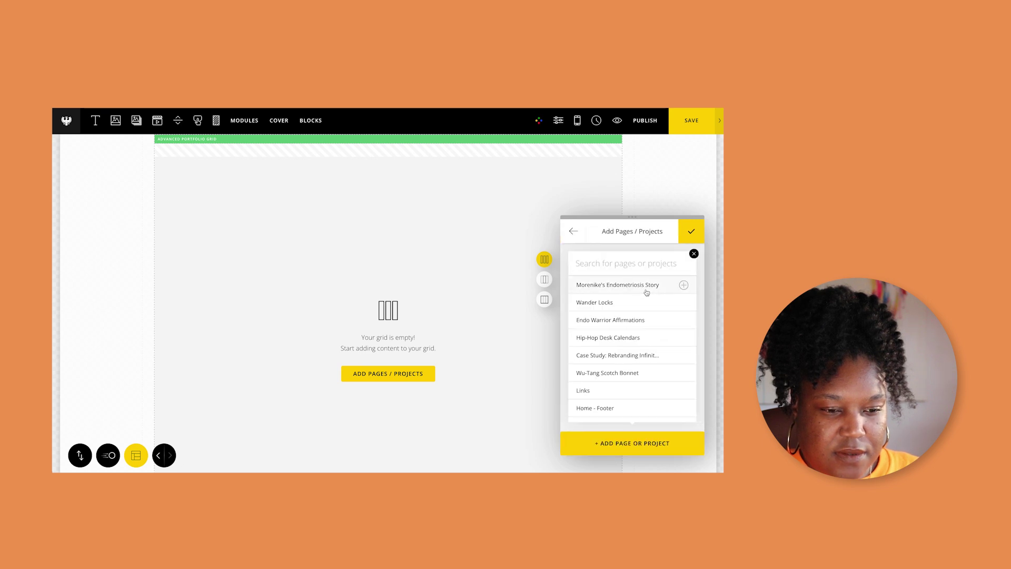
scroll(628, 380, "down", 8)
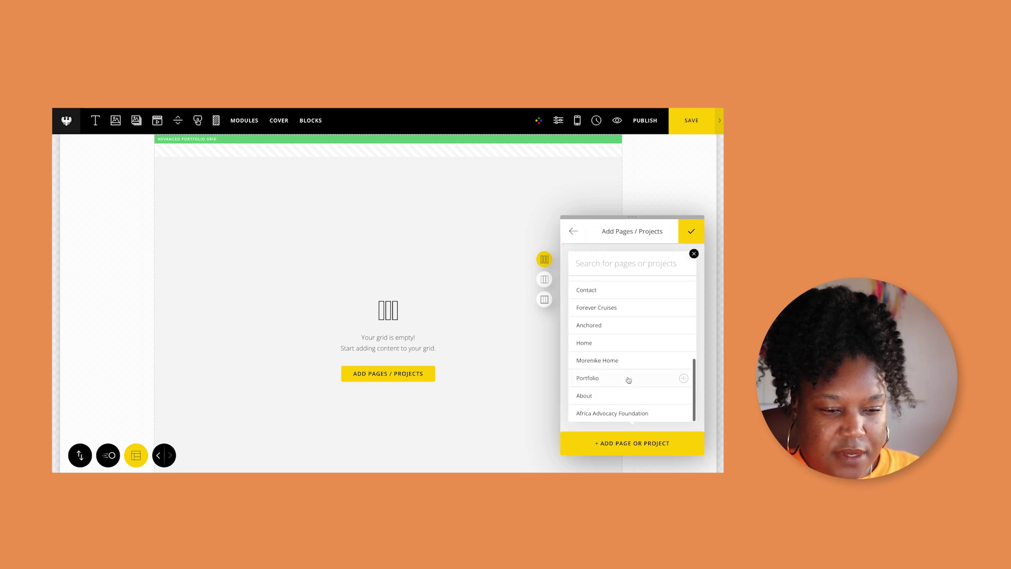
scroll(629, 379, "up", 8)
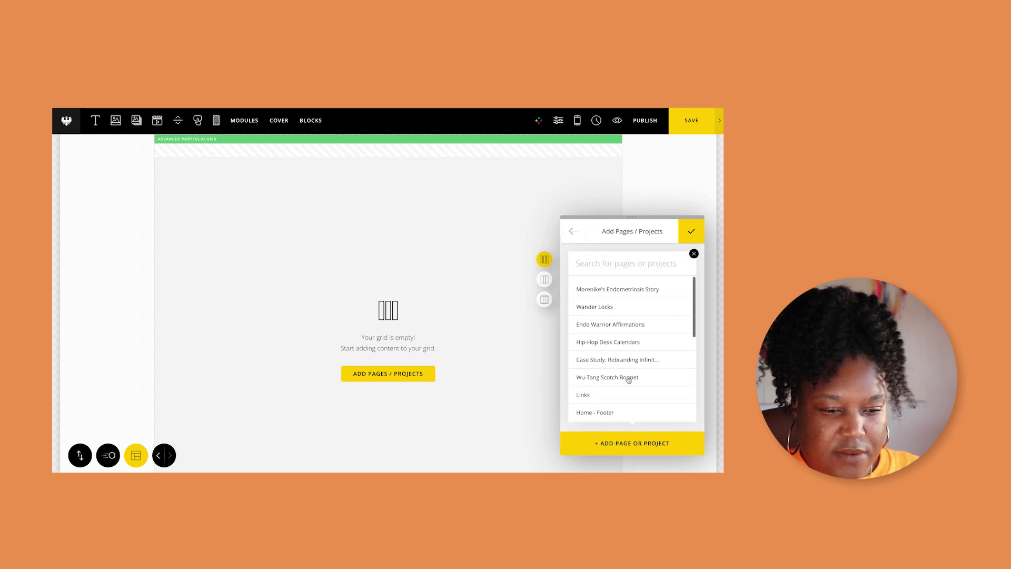
left_click(612, 343)
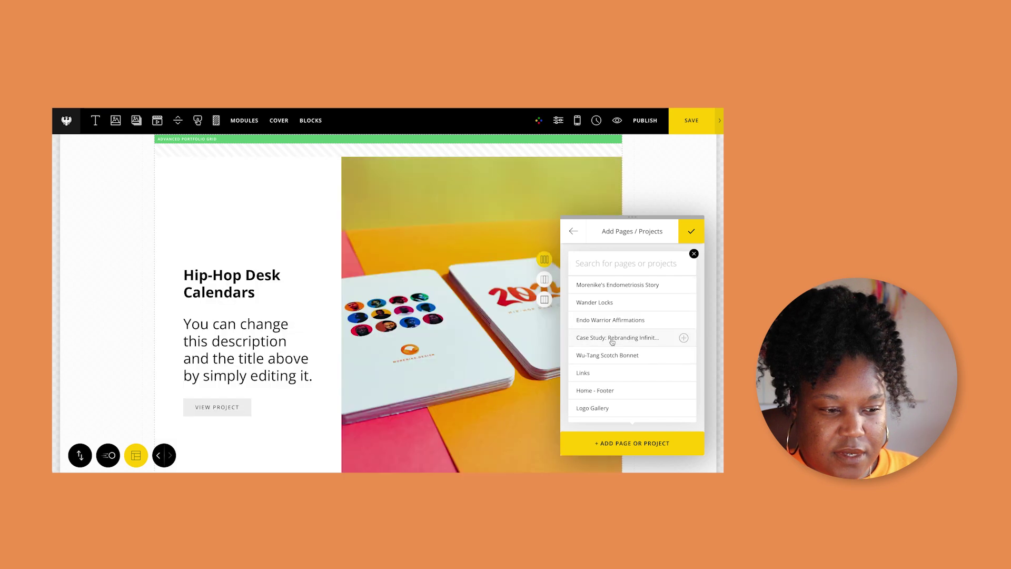
scroll(622, 383, "down", 2)
scroll(622, 383, "down", 4)
left_click(659, 415)
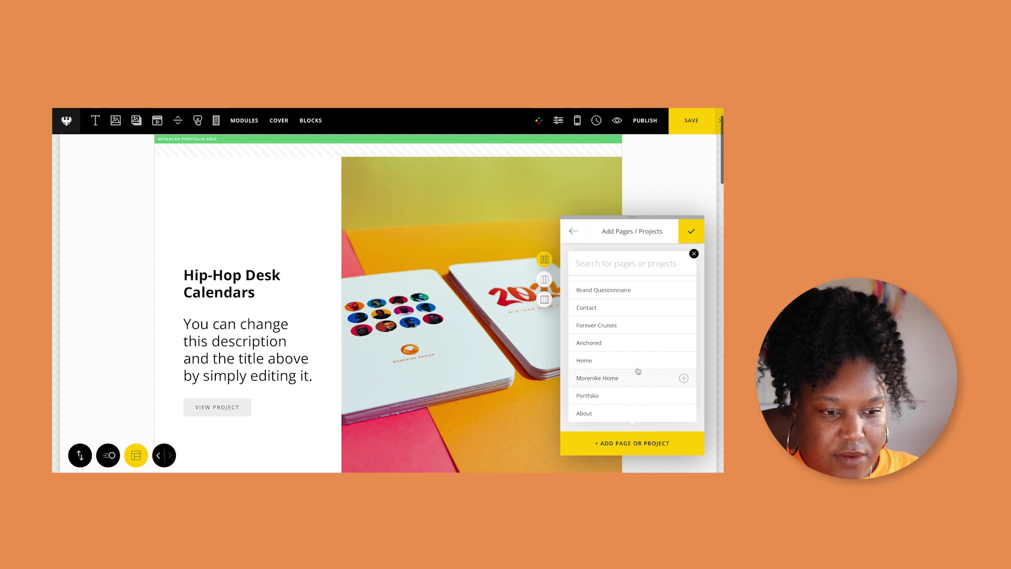
- Add the Forever Cruises and Wander Locks projects to the advanced portfolio grid and close its settings
scroll(531, 352, "down", 5)
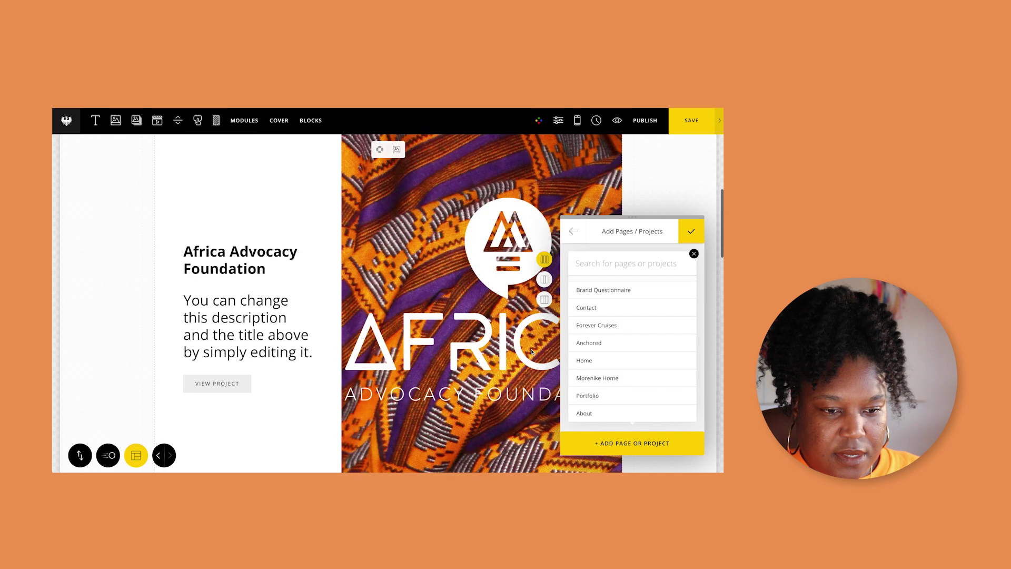
left_click(684, 325)
scroll(479, 415, "down", 5)
scroll(480, 416, "down", 5)
scroll(630, 352, "up", 5)
left_click(637, 302)
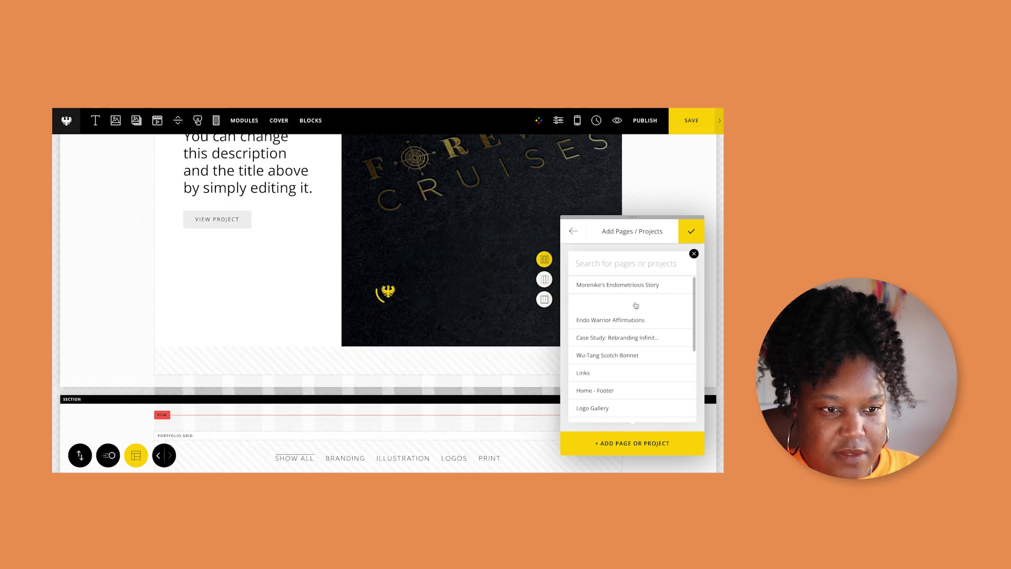
left_click(689, 232)
- Check the added projects in the editor and save the page
scroll(506, 319, "down", 5)
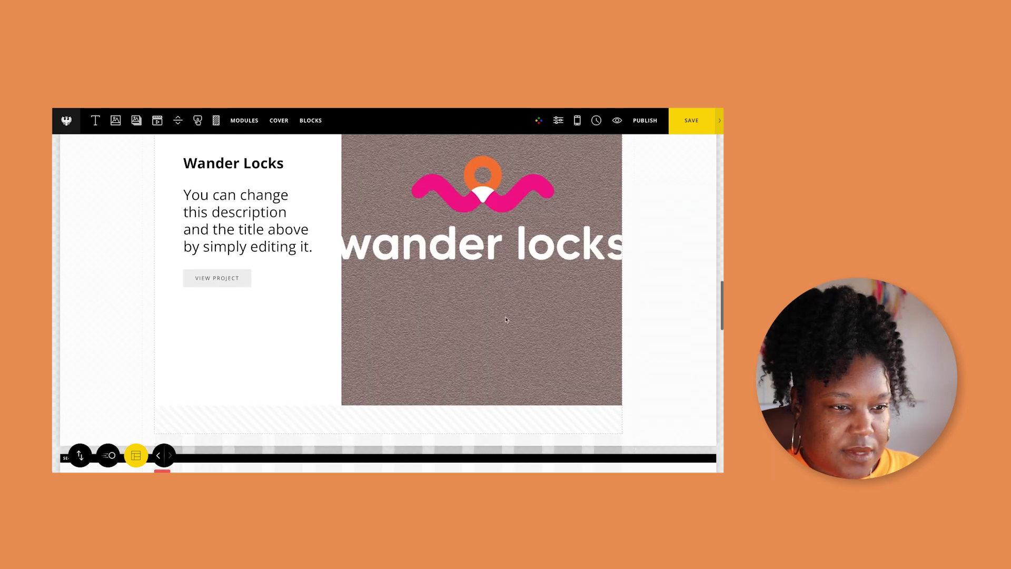
scroll(506, 320, "up", 9)
scroll(505, 319, "up", 10)
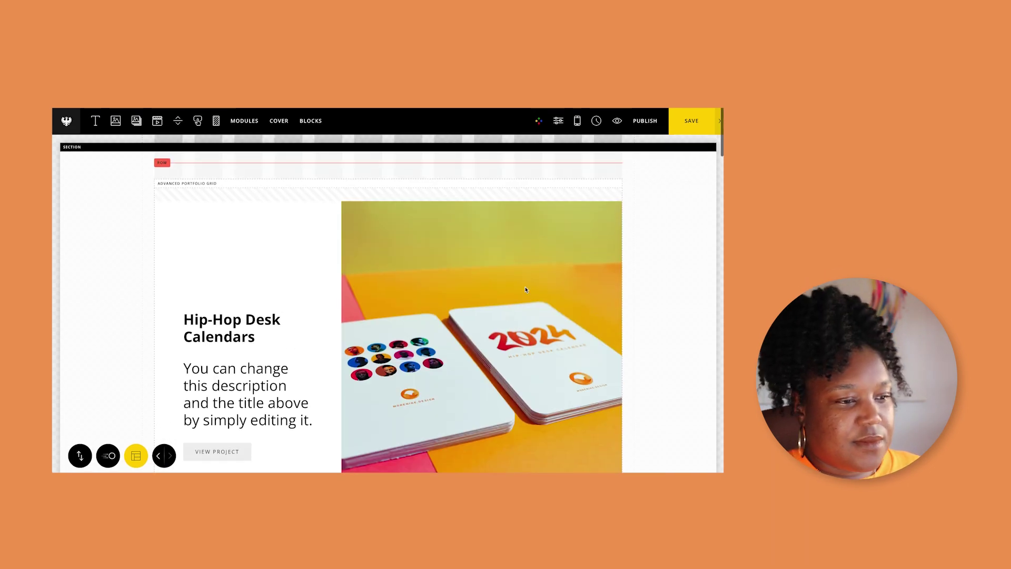
left_click(684, 124)
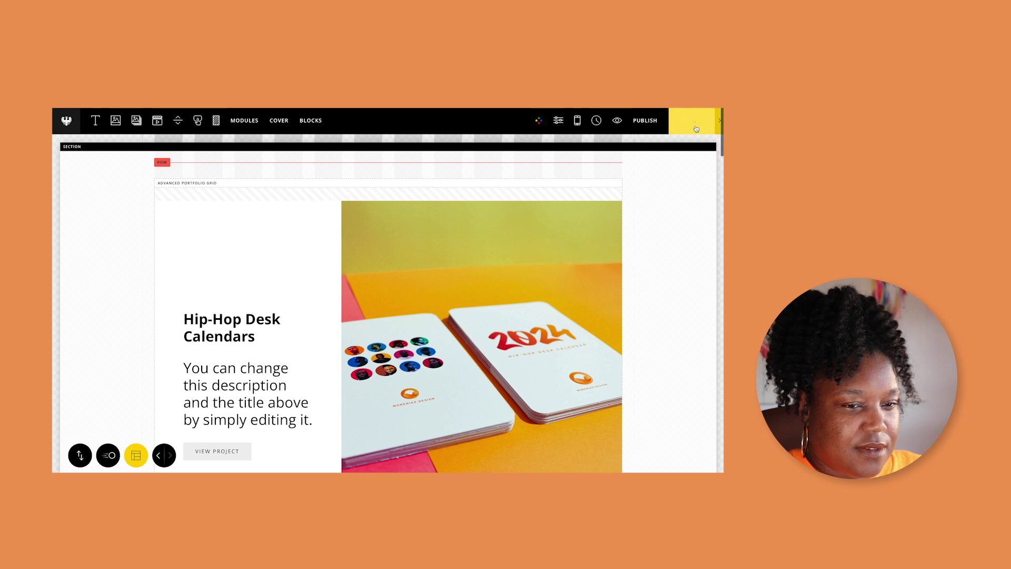
- Preview the page and examine how the split title and image layout displays each project while scrolling
left_click(617, 120)
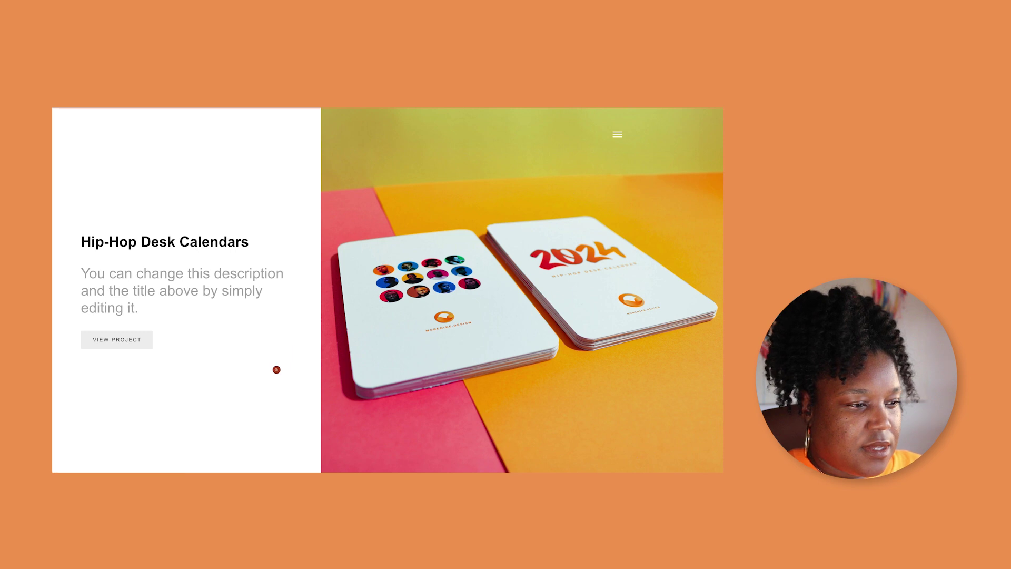
scroll(276, 370, "down", 1)
scroll(276, 369, "up", 1)
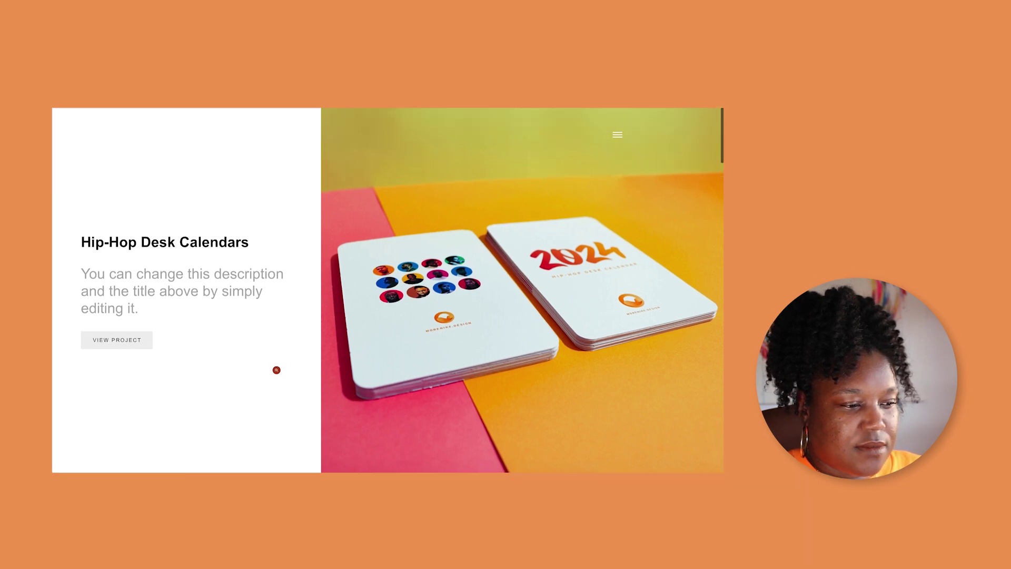
scroll(276, 370, "down", 1)
scroll(276, 370, "down", 3)
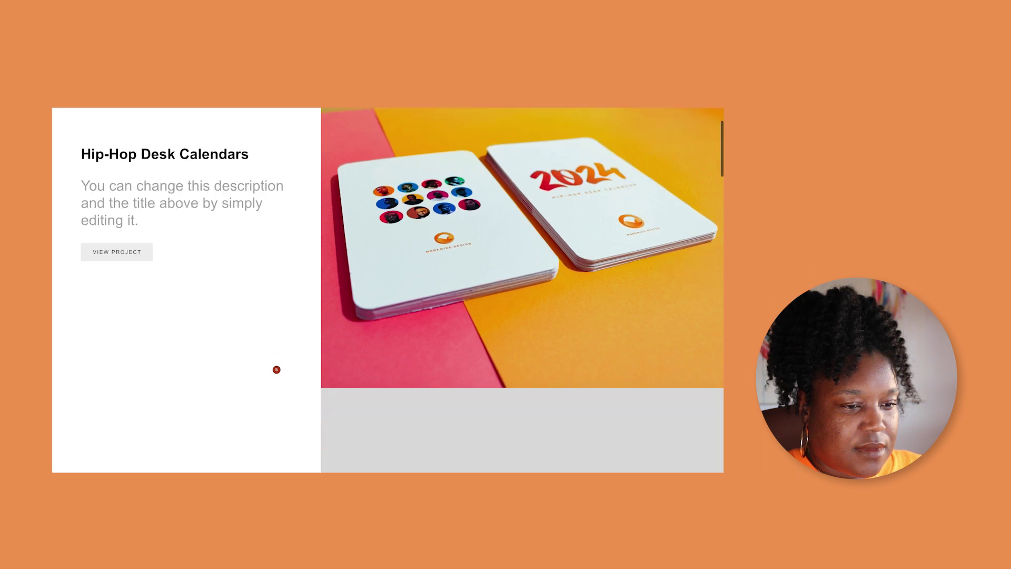
scroll(276, 370, "up", 3)
scroll(277, 370, "down", 9)
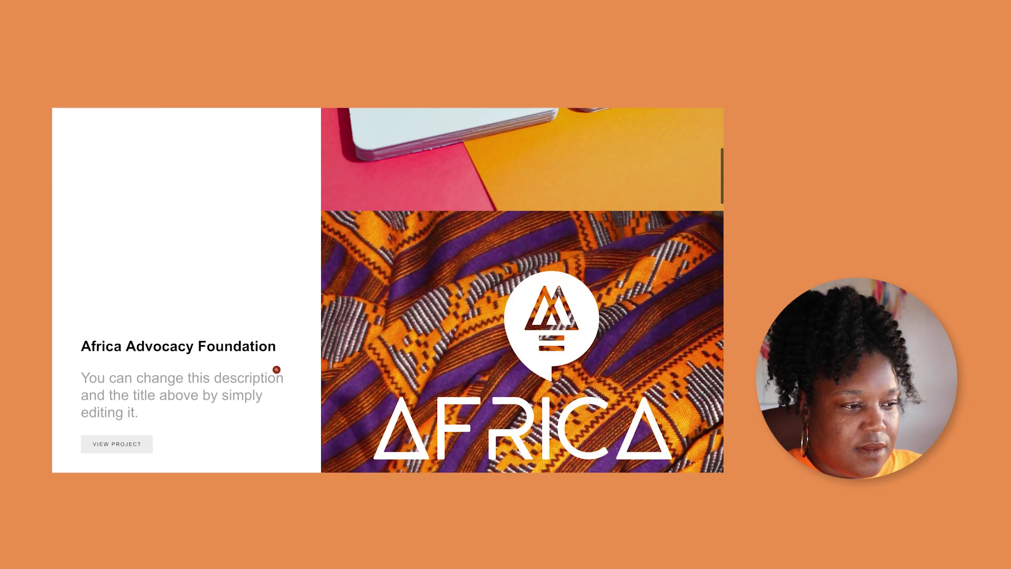
scroll(277, 370, "down", 10)
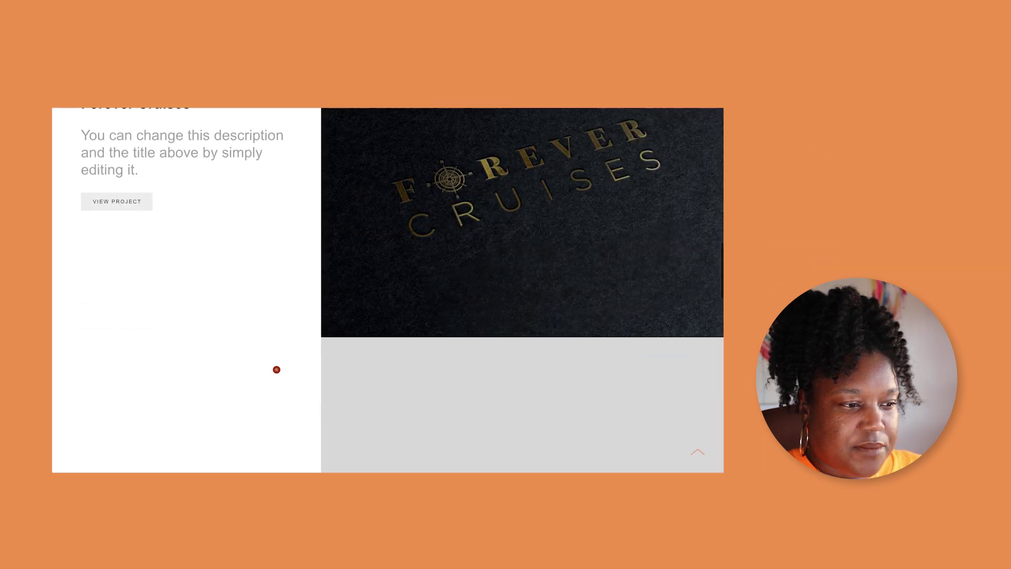
scroll(277, 369, "down", 8)
scroll(276, 370, "up", 5)
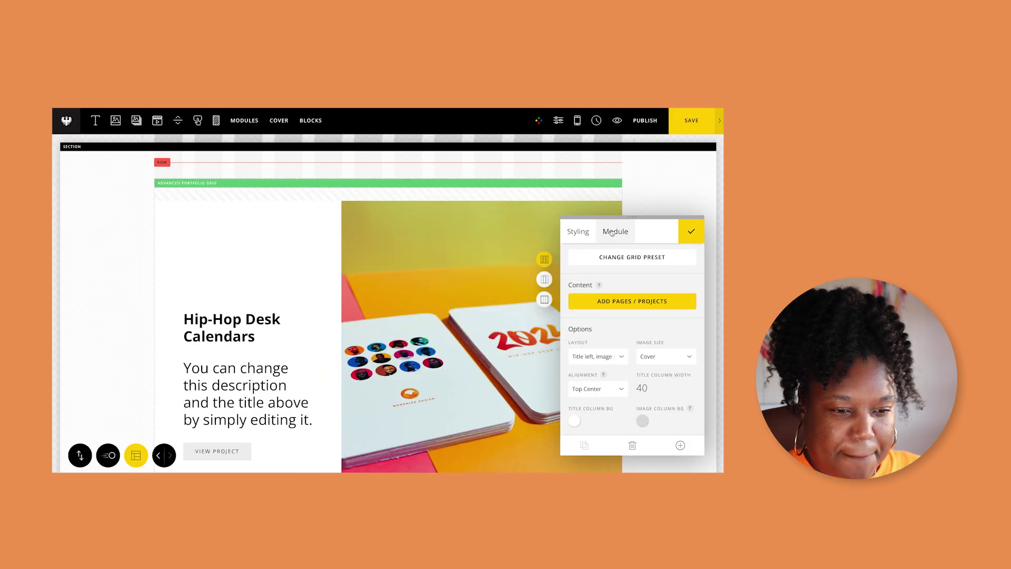
- Set the advanced portfolio grid's layout to "Mixed, title starts left" and check the alternating project rows
scroll(626, 324, "down", 3)
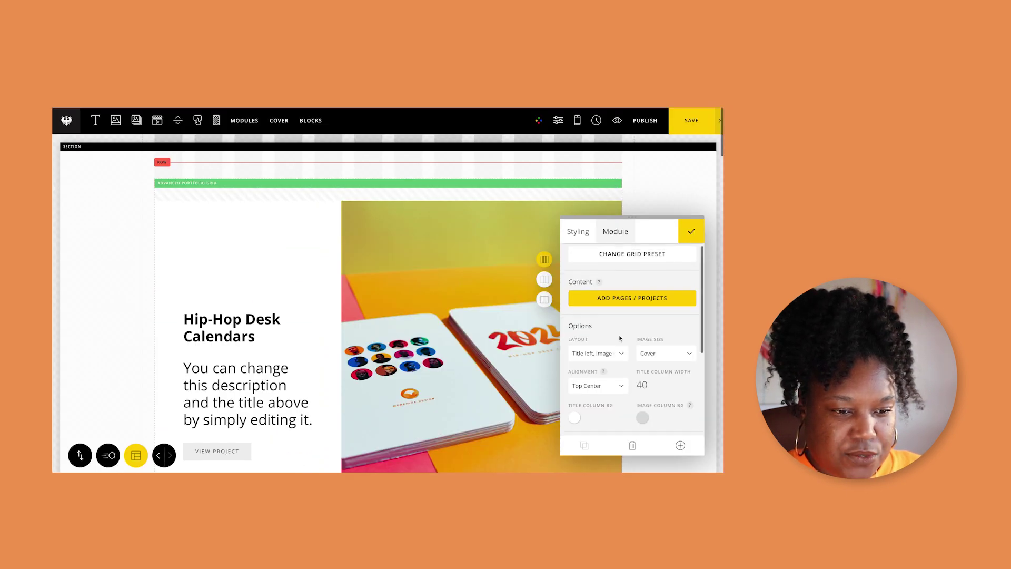
left_click(623, 311)
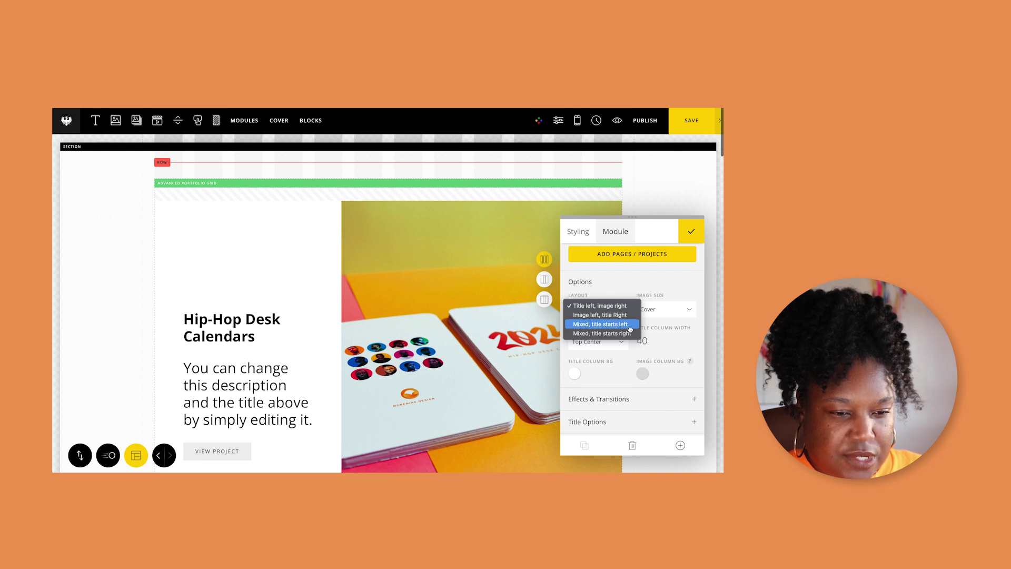
left_click(631, 329)
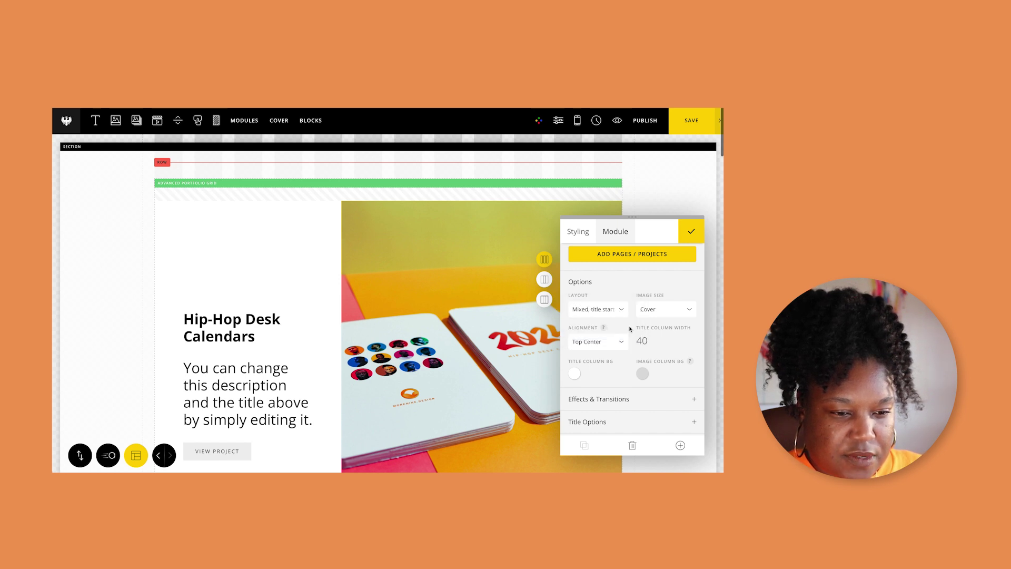
scroll(437, 396, "down", 5)
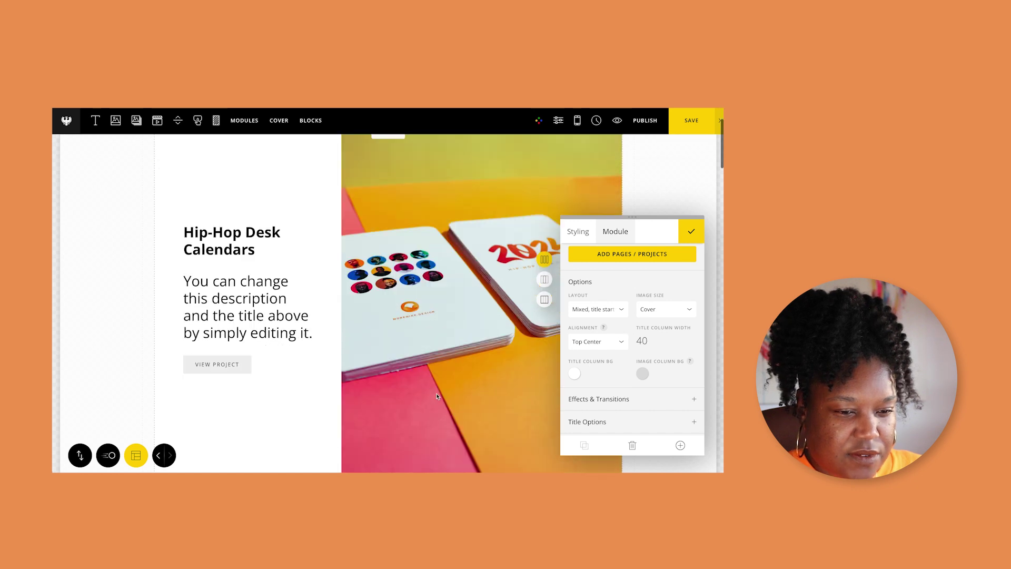
scroll(437, 396, "up", 3)
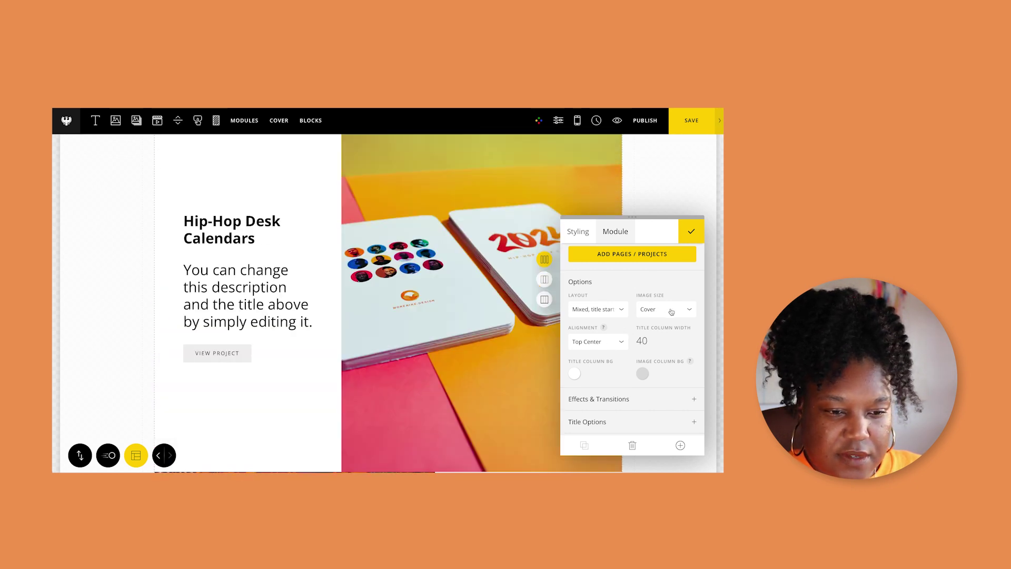
scroll(658, 327, "down", 1)
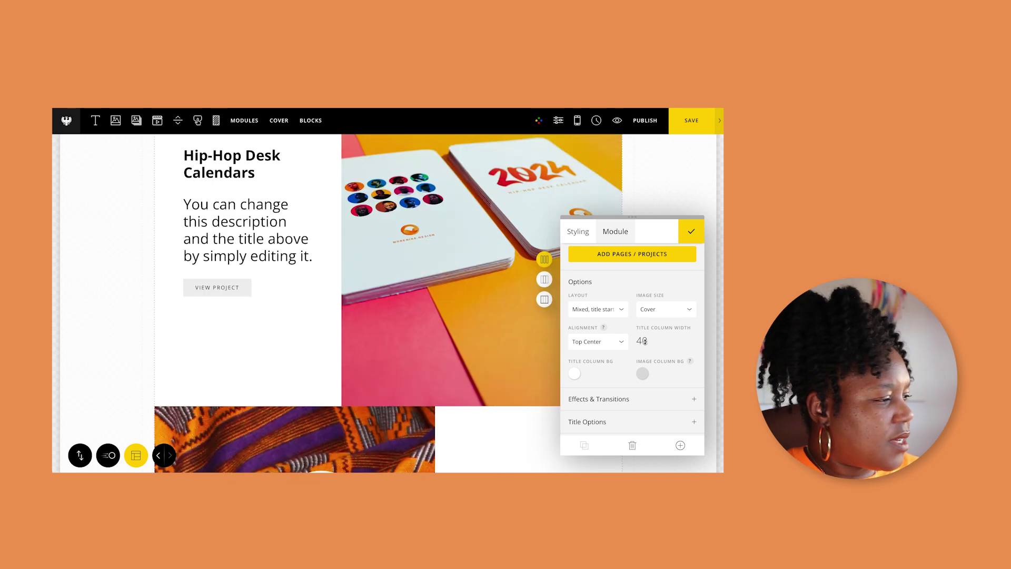
- Set the grid's title column width to 50 and check the even split across the project rows
double_click(643, 341)
type("50")
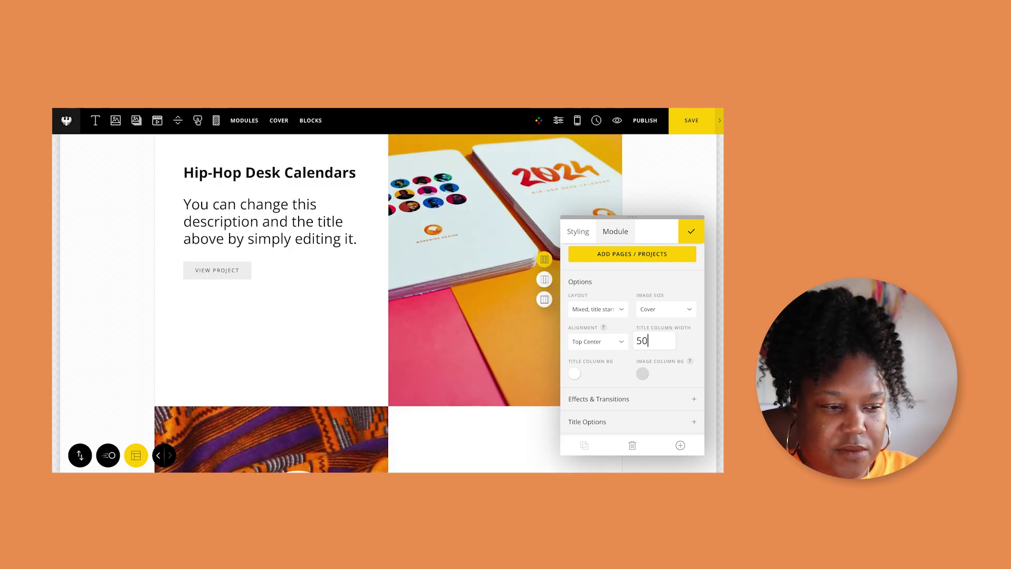
scroll(480, 299, "down", 9)
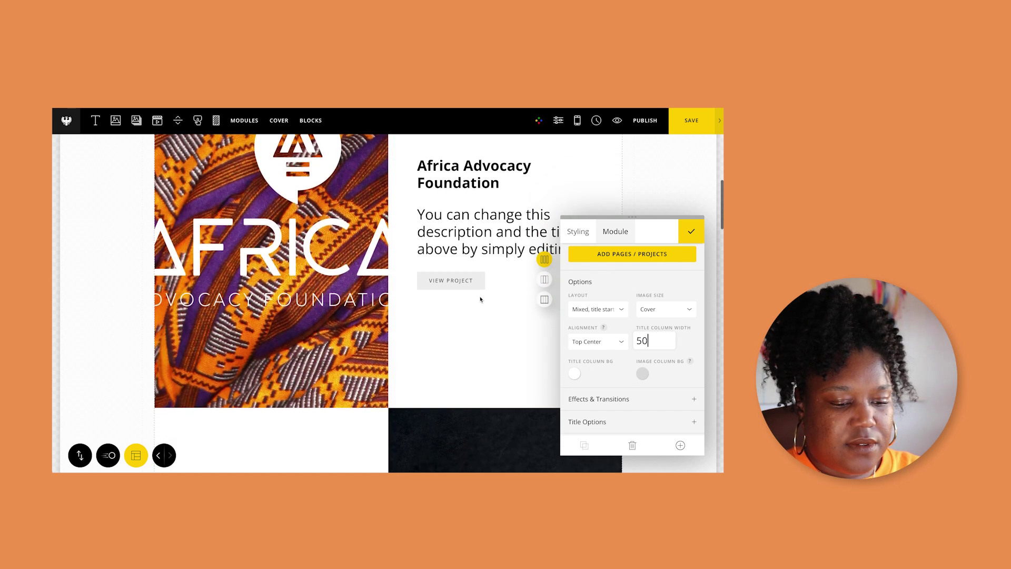
scroll(481, 300, "up", 2)
scroll(480, 299, "up", 3)
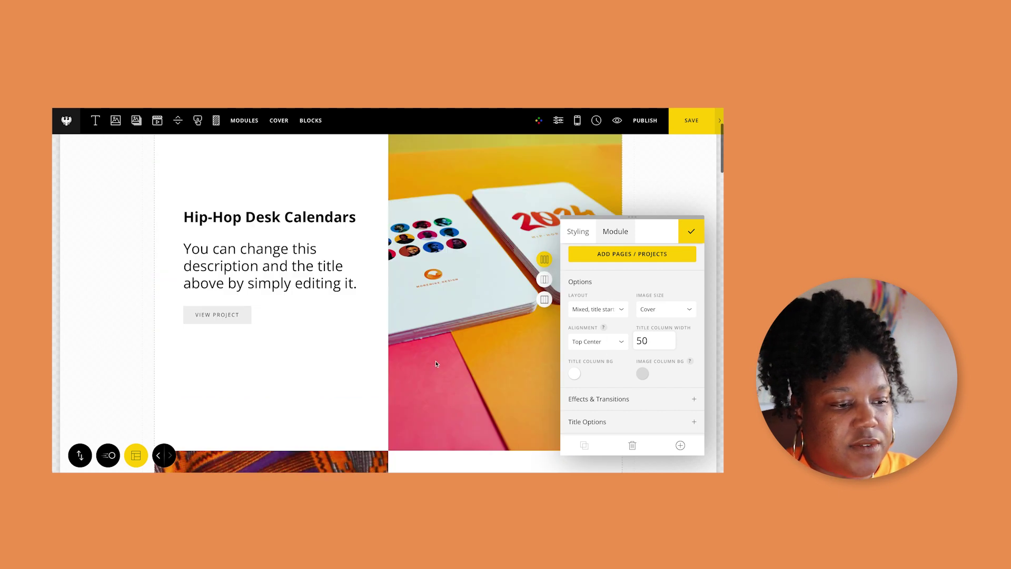
scroll(594, 365, "up", 1)
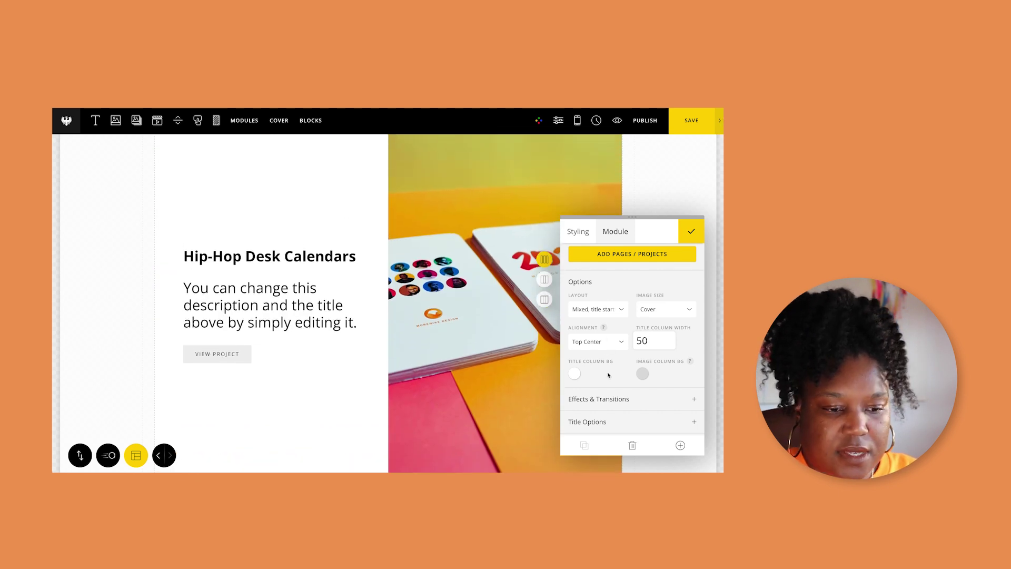
- Review the grid's Effects & Transitions options for page transitions, reveal on scroll and parallax intensity
scroll(609, 375, "down", 3)
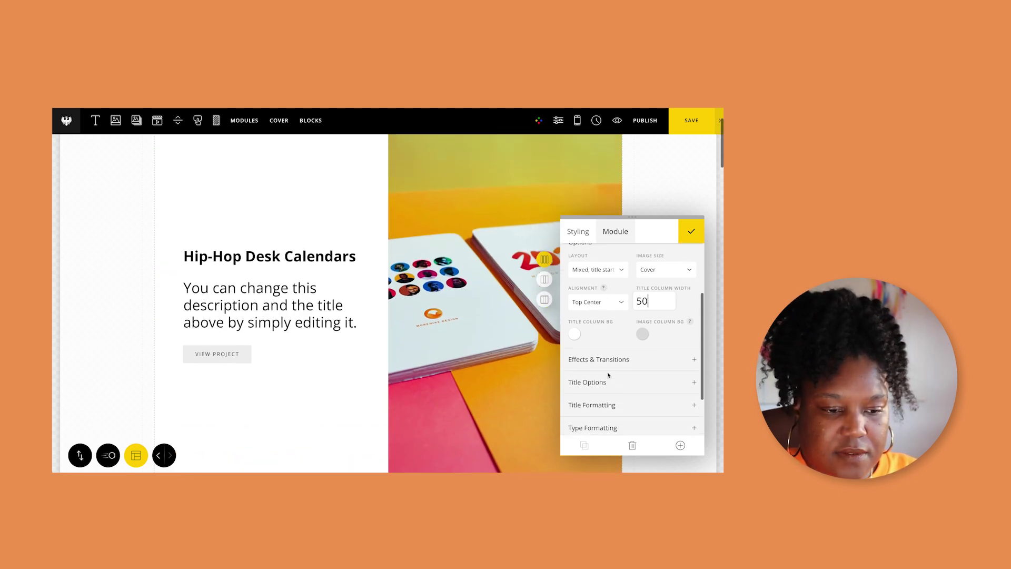
left_click(628, 333)
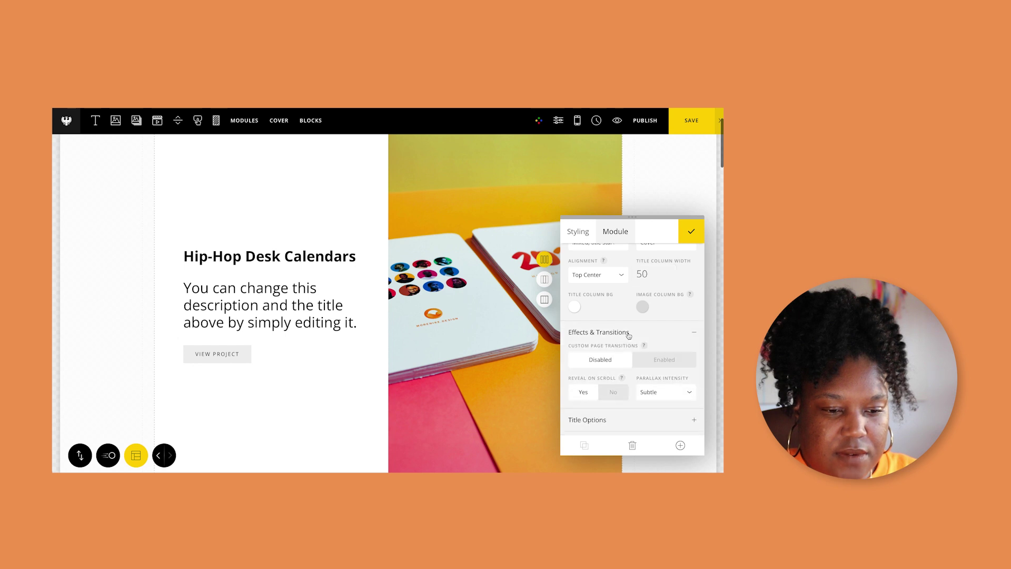
scroll(629, 335, "down", 2)
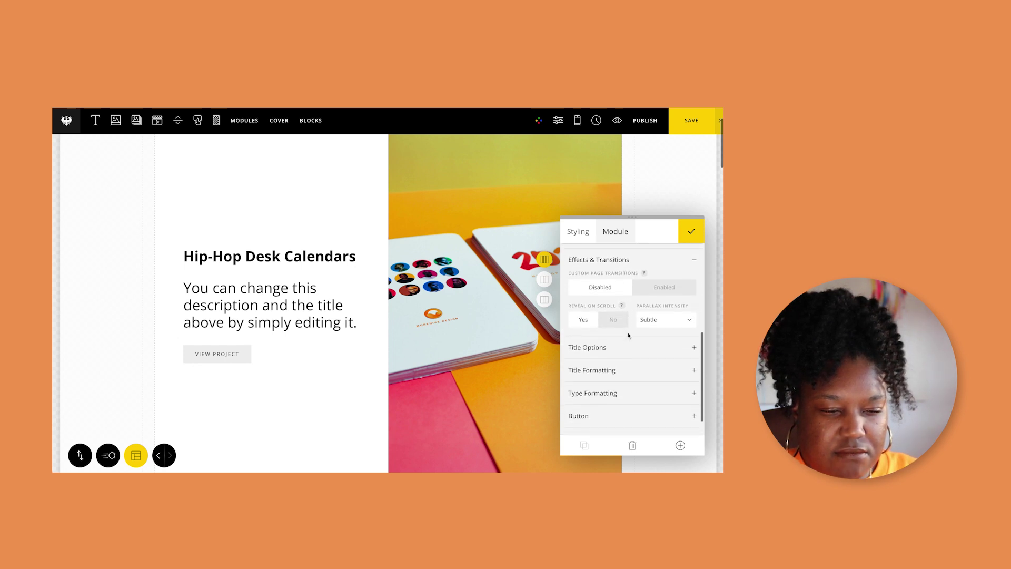
left_click(467, 451)
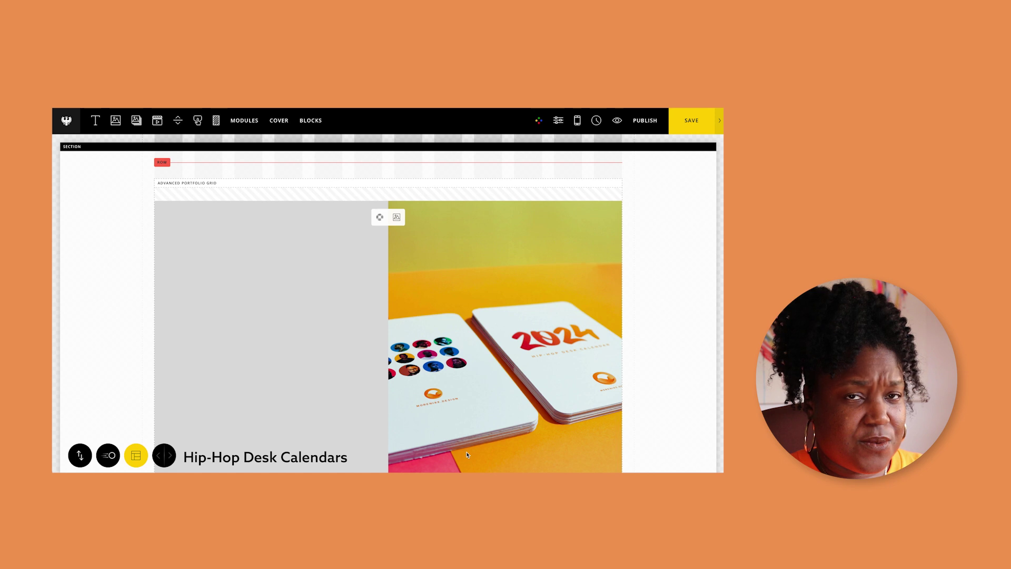
- Examine the title column backgrounds and text colors of the project slides in the editor and in the page preview
scroll(238, 385, "down", 5)
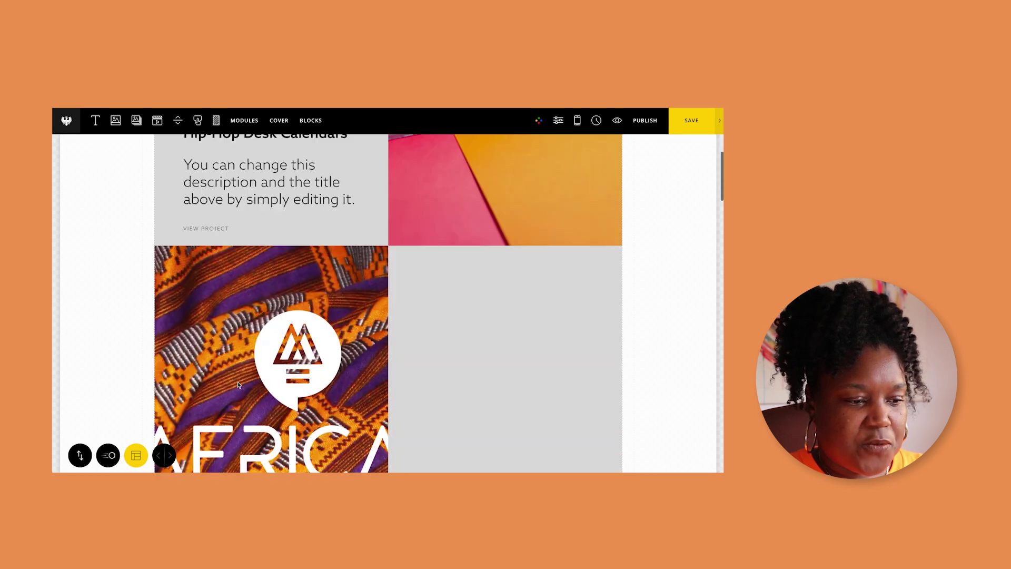
scroll(238, 385, "up", 5)
scroll(238, 385, "down", 6)
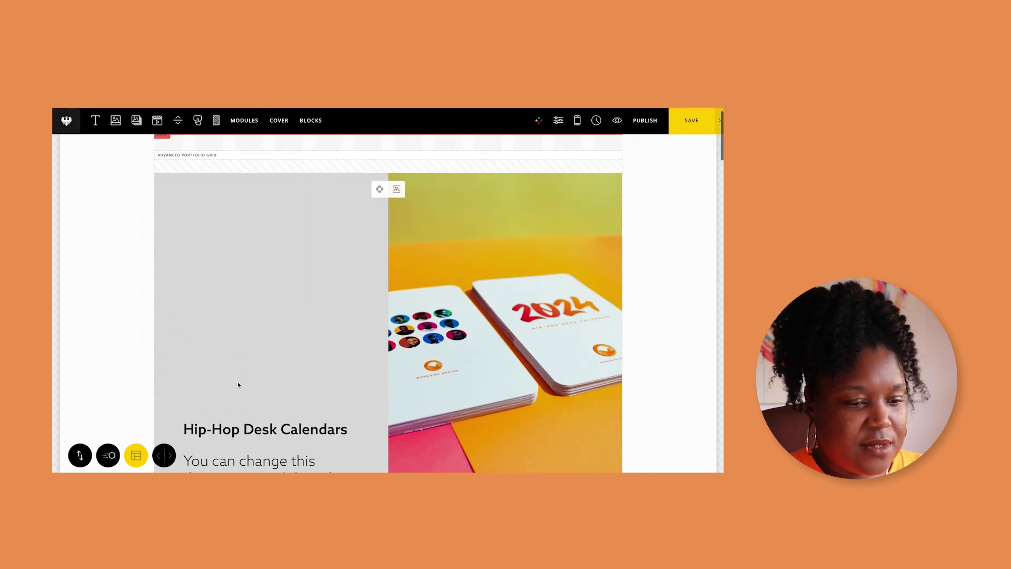
scroll(238, 385, "down", 1)
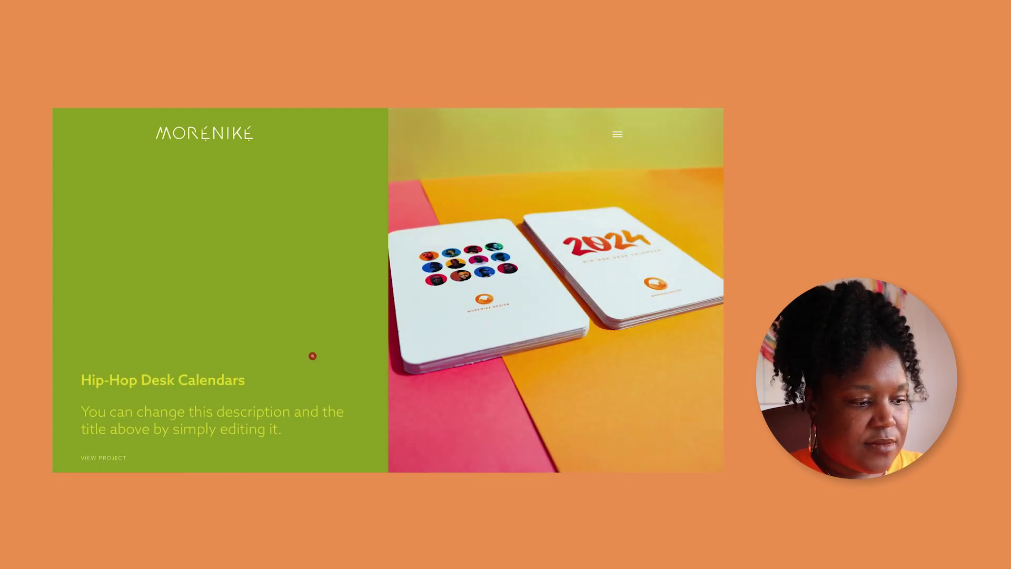
scroll(313, 356, "down", 2)
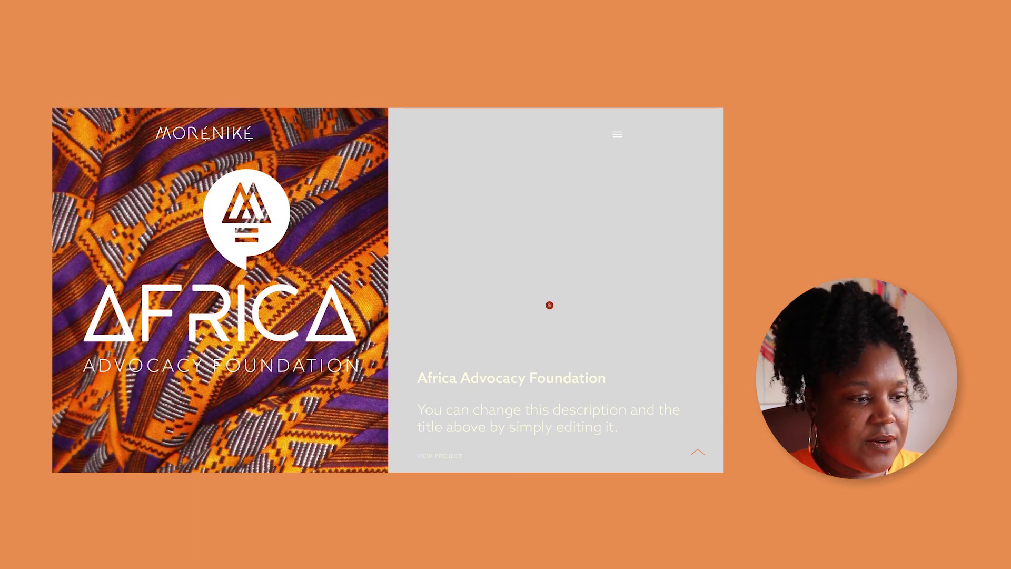
scroll(550, 305, "down", 1)
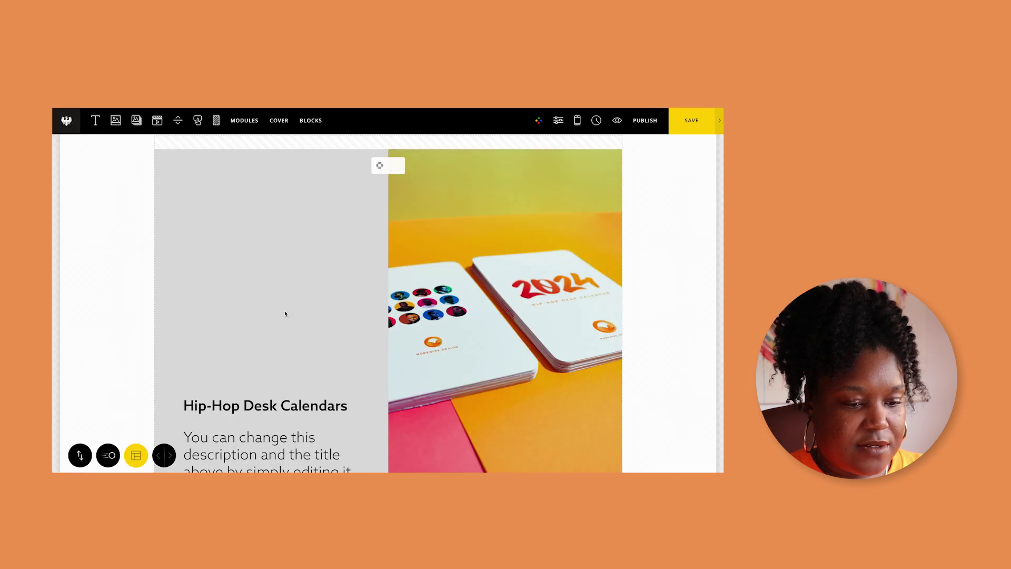
- Open the page's custom CSS for editing
scroll(279, 346, "down", 5)
scroll(280, 346, "down", 3)
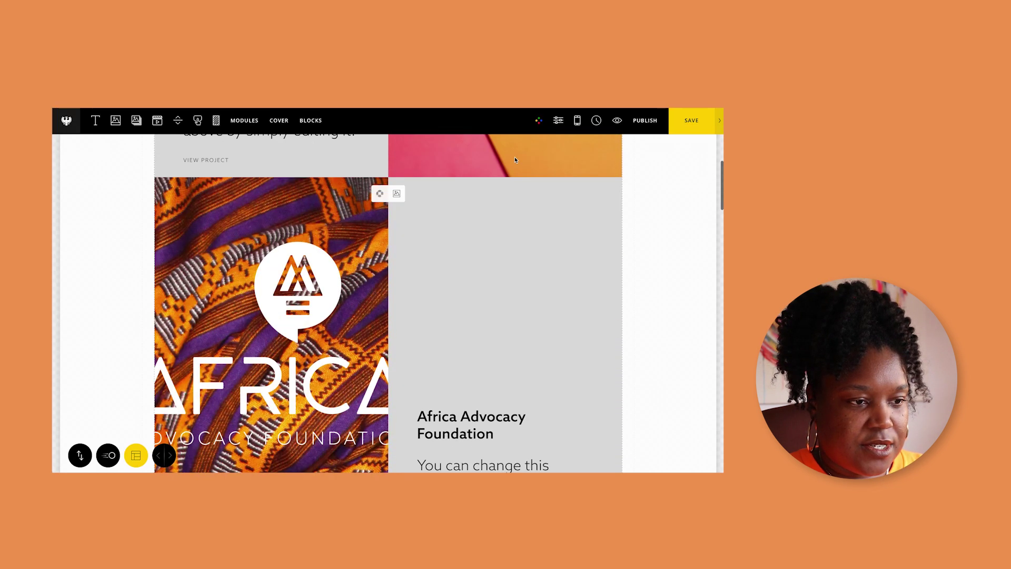
left_click(539, 123)
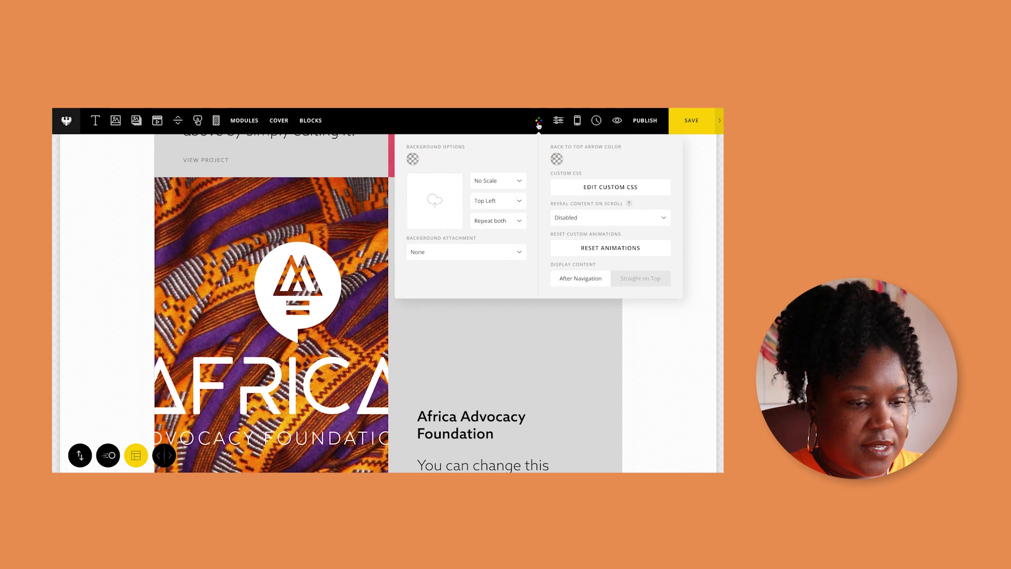
left_click(588, 188)
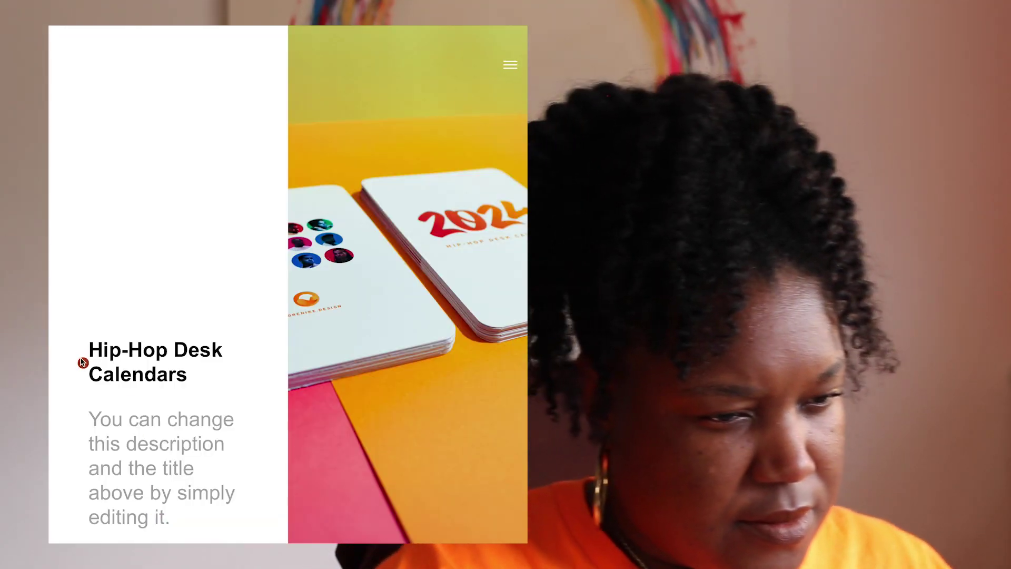
- Preview the page and examine the mixed title and image layout from Hip-Hop Desk Calendars through Wander Locks
scroll(252, 350, "down", 1)
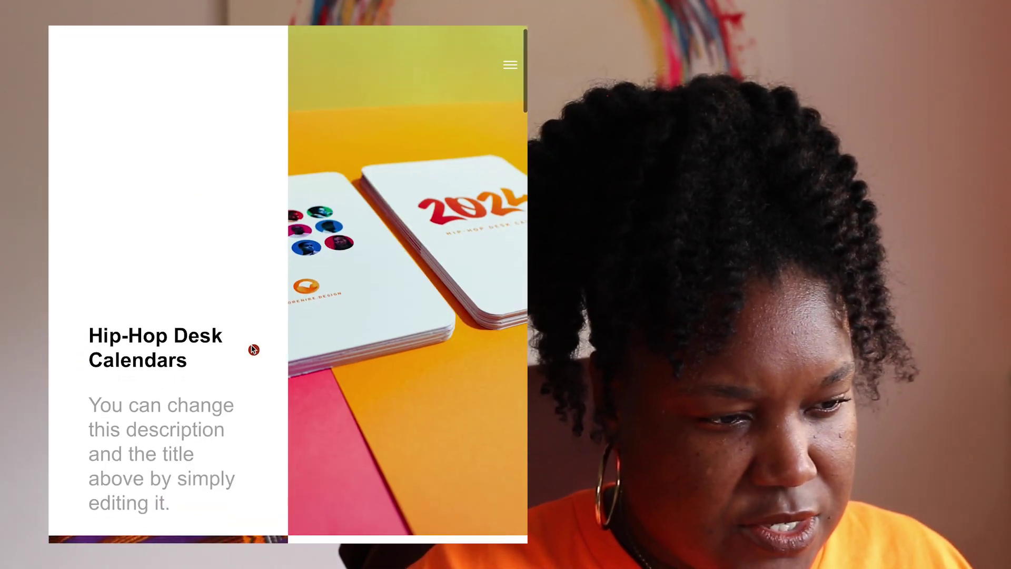
scroll(207, 425, "down", 9)
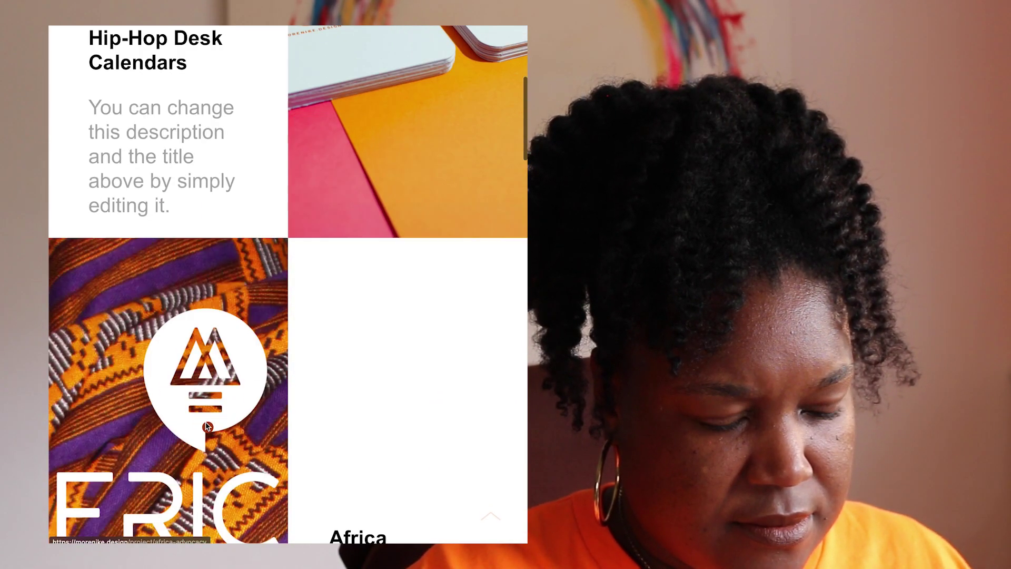
scroll(338, 422, "down", 8)
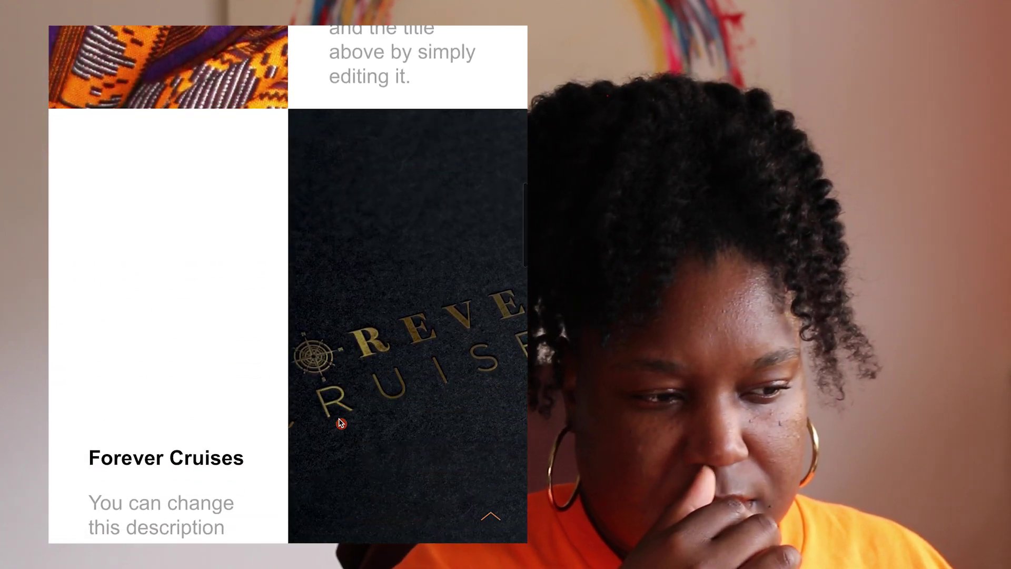
scroll(254, 433, "down", 6)
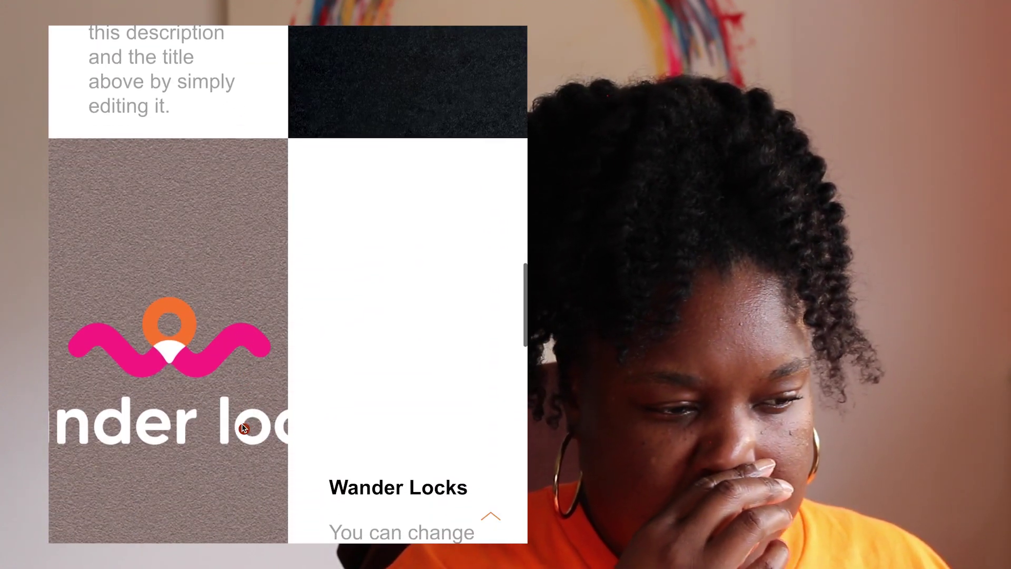
scroll(327, 444, "down", 3)
scroll(339, 444, "up", 1)
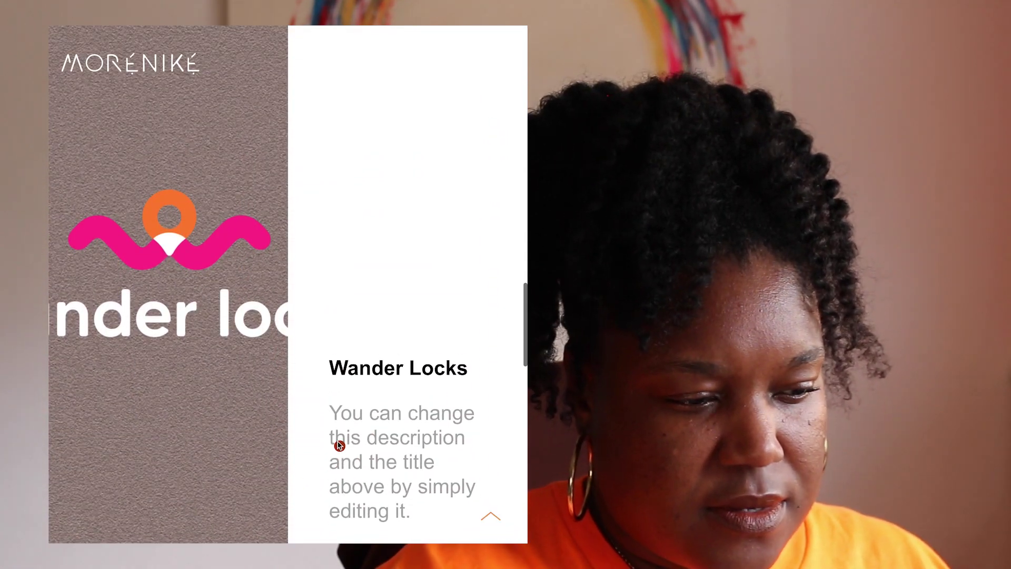
scroll(339, 445, "up", 15)
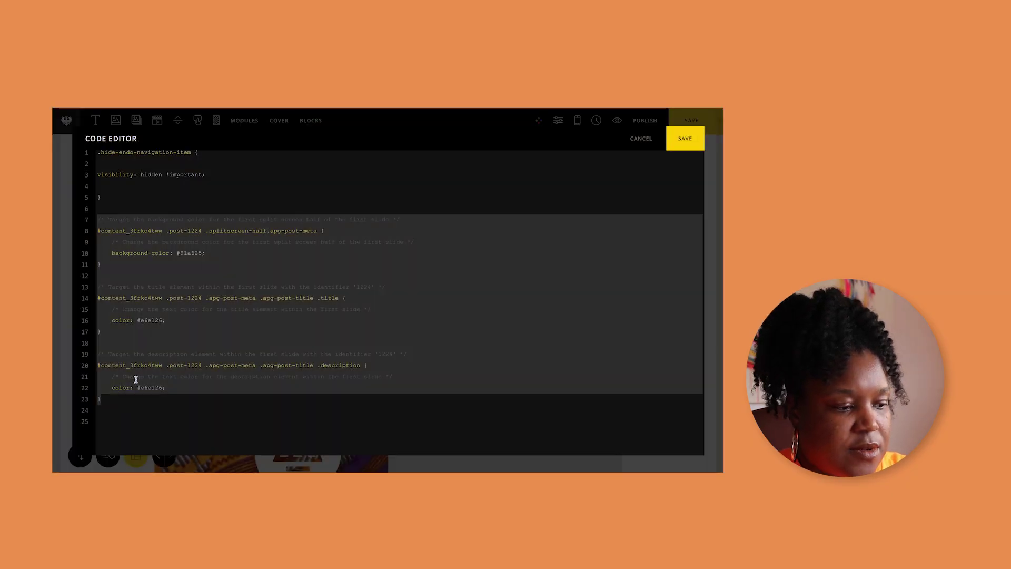
- Add a copy of the first slide's background, title and description color rules below the existing custom CSS
left_click(112, 399)
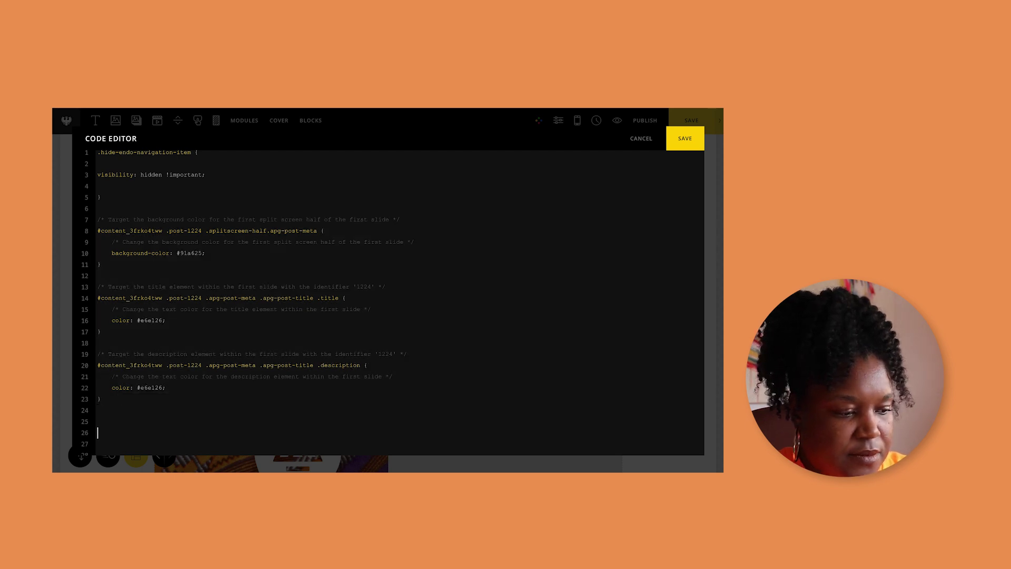
type("/* Target the background color for the first split screen half of the first slide */ #content_3frko4tww .post-1224 .splitscreen-half.apg-post-meta {     /* Change the background color for the first split screen half of the first slide */     background-color: #91a625; }  /* Target the title element within the first slide with the identifier '1224' */ #content_3frko4tww .post-1224 .apg-post-meta .apg-post-title .title {     /* Change the text color for the title element within the first slide */     color: #e6e126; }  /* Target the description element within the first slide with the identifier '1224' */ #content_3frko4tww .post-1224 .apg-post-meta .apg-post-title .description {     /* Change the text color for the description element within the first slide */     color: #e6e126; }")
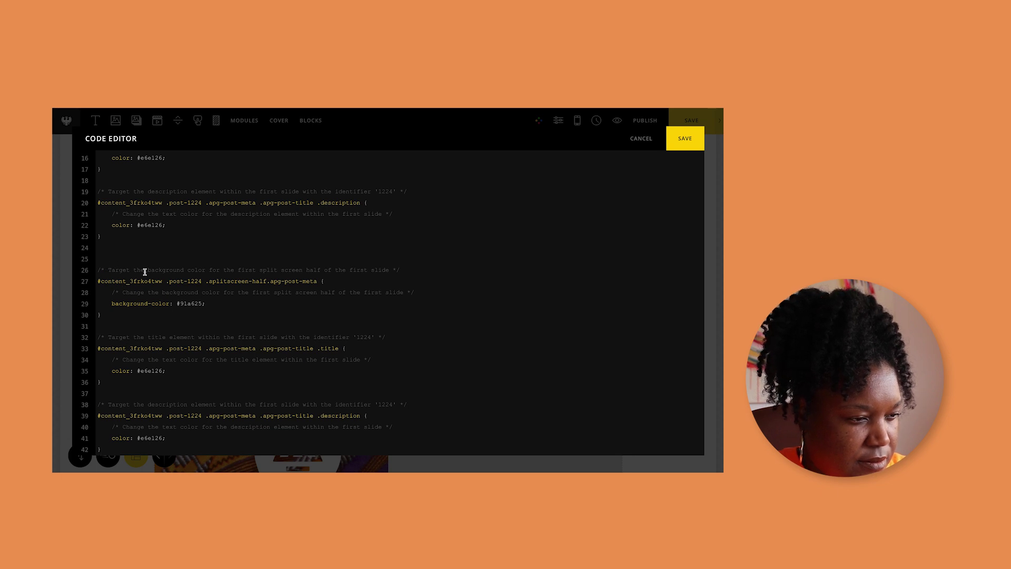
- Relabel the copied background rule's comment for the second slide and change its selector to .post-883
double_click(359, 269)
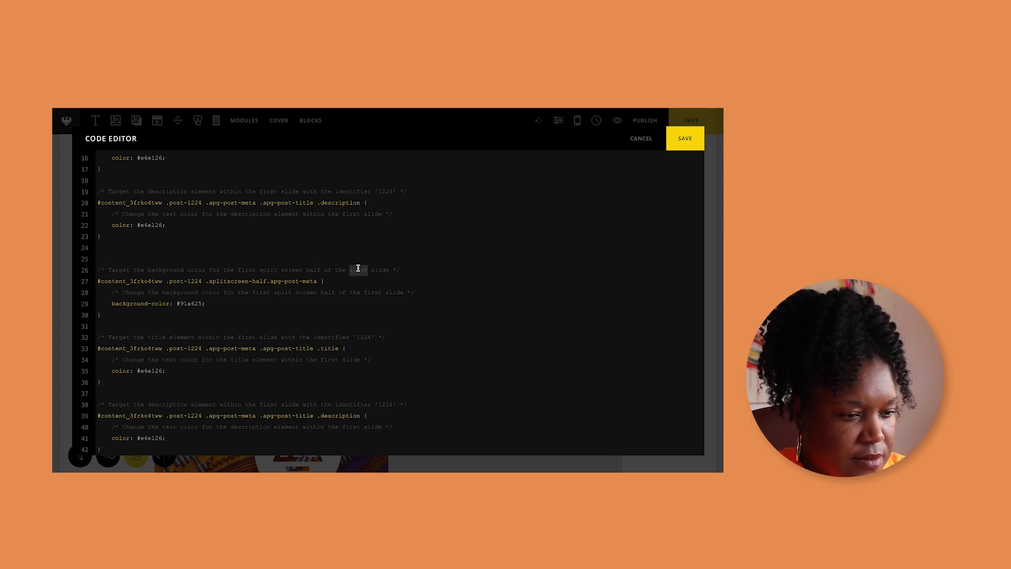
type("s")
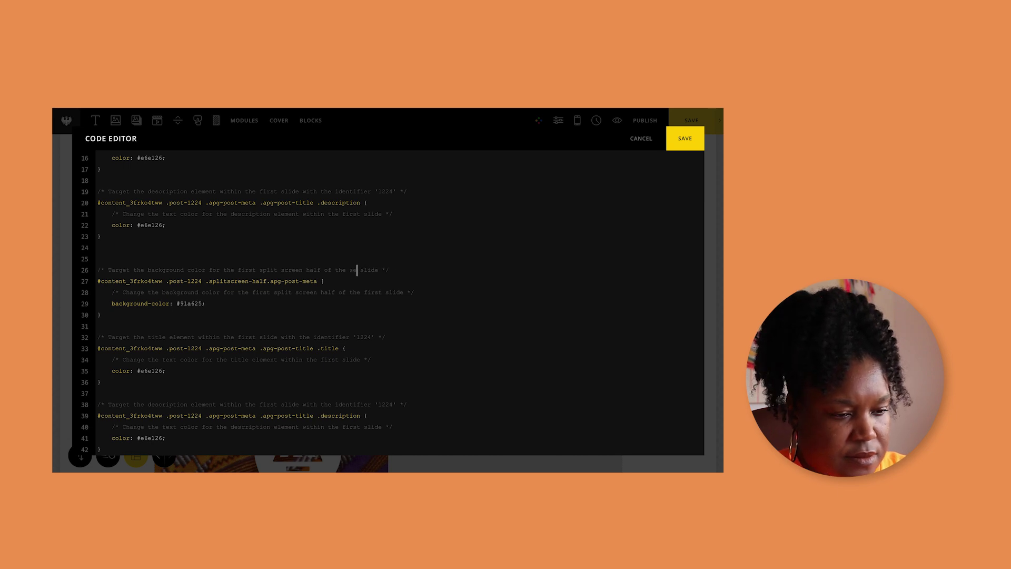
left_click(202, 280)
key("BackSpace")
key("BackSpace")
key("BackSpace")
key("BackSpace")
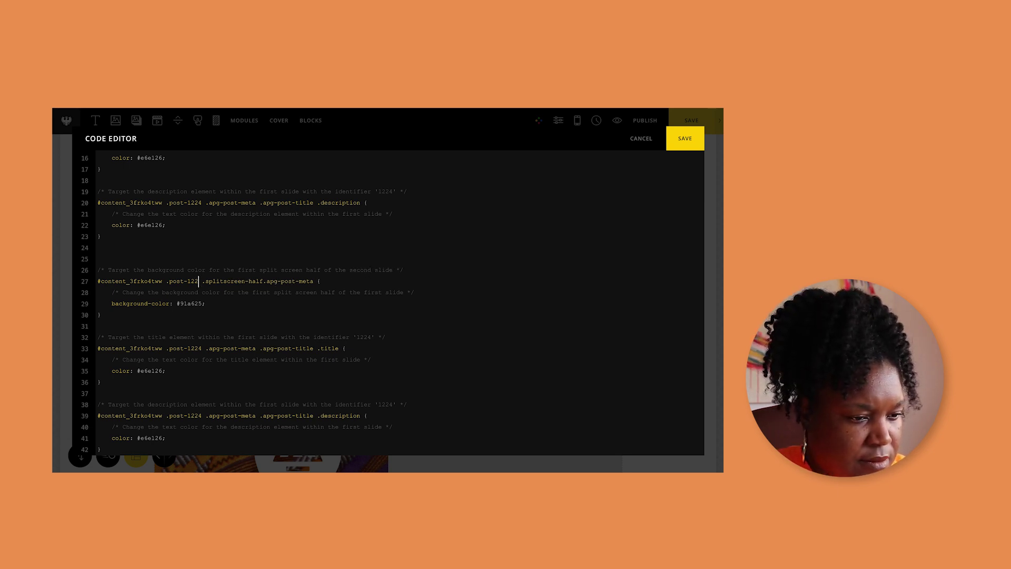
type("883")
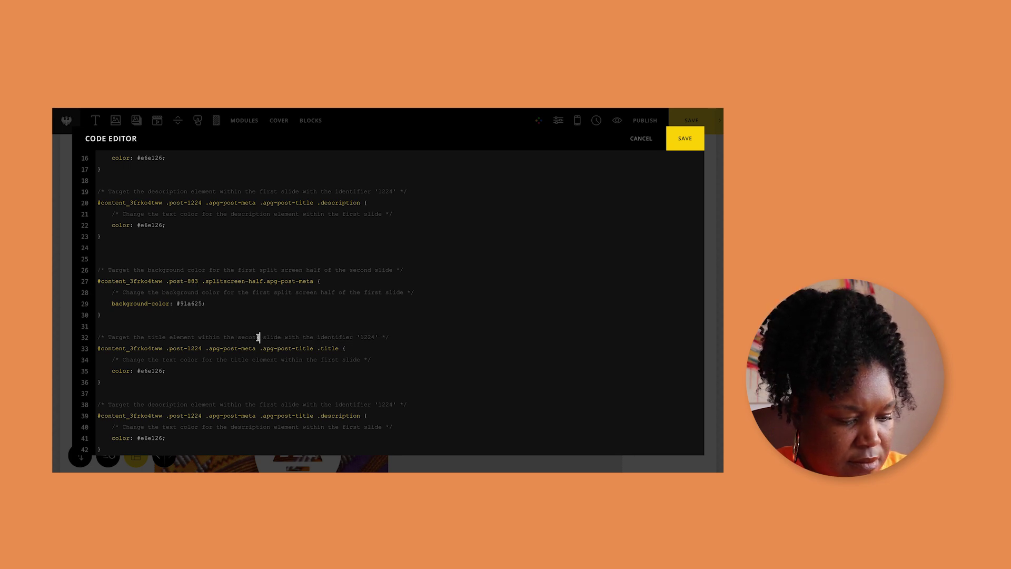
- Change the identifier in the second slide's title comment to '883' and its selector to .post-883
left_click(374, 338)
key("BackSpace")
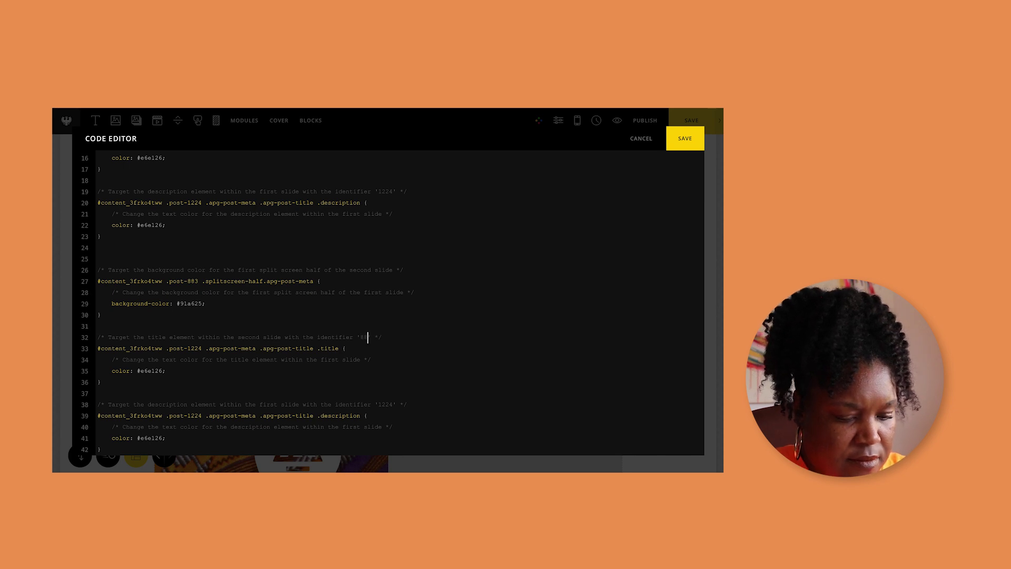
left_click(202, 348)
key("BackSpace")
key("BackSpace")
key("BackSpace")
key("BackSpace")
type("883")
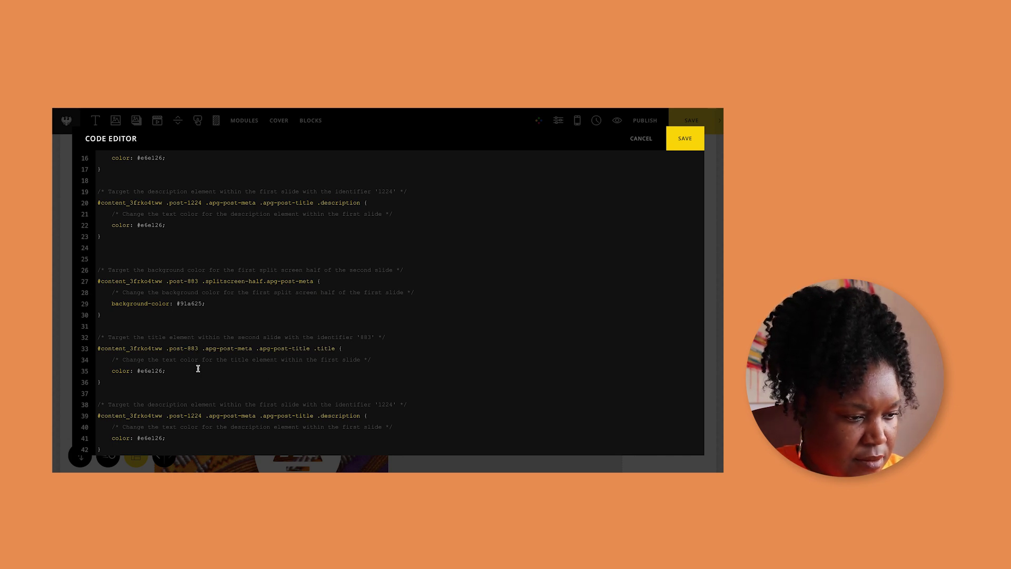
- Relabel the copied description rule's comment for the second slide with identifier '883' and change its selector to .post-883
scroll(177, 379, "down", 1)
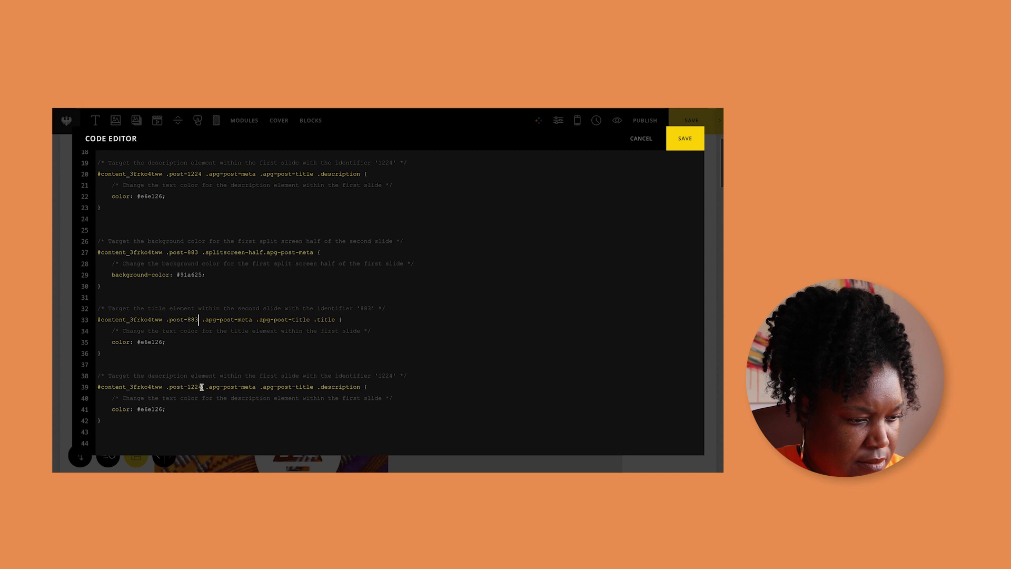
double_click(264, 377)
type("s")
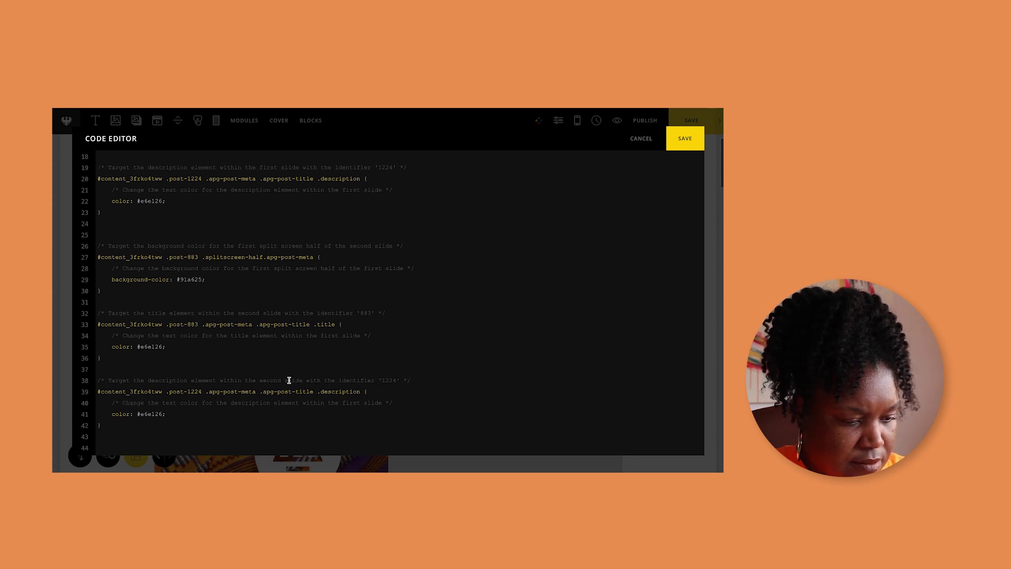
left_click(397, 380)
key("BackSpace")
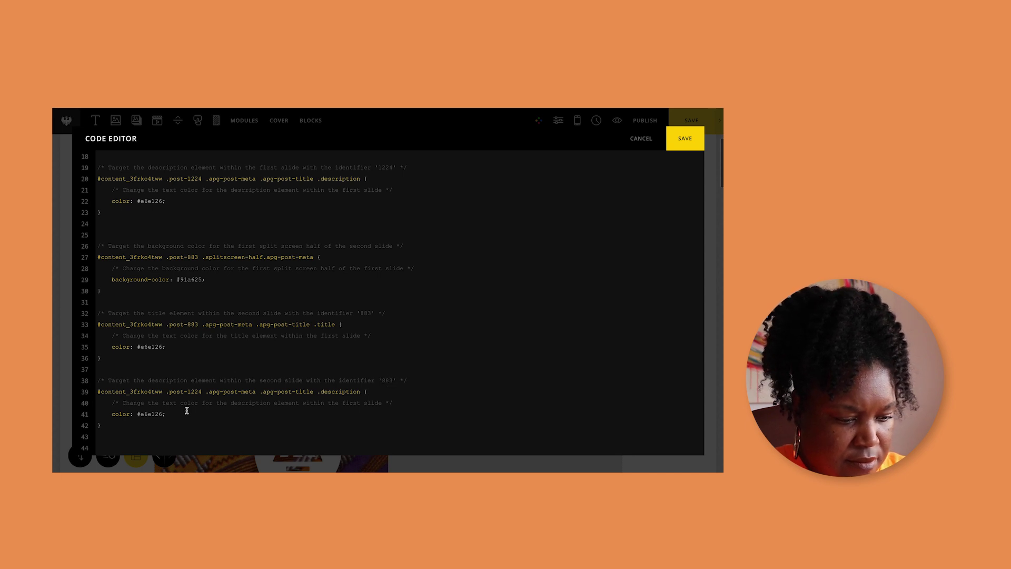
left_click(202, 391)
key("BackSpace")
key("BackSpace")
key("BackSpace")
key("BackSpace")
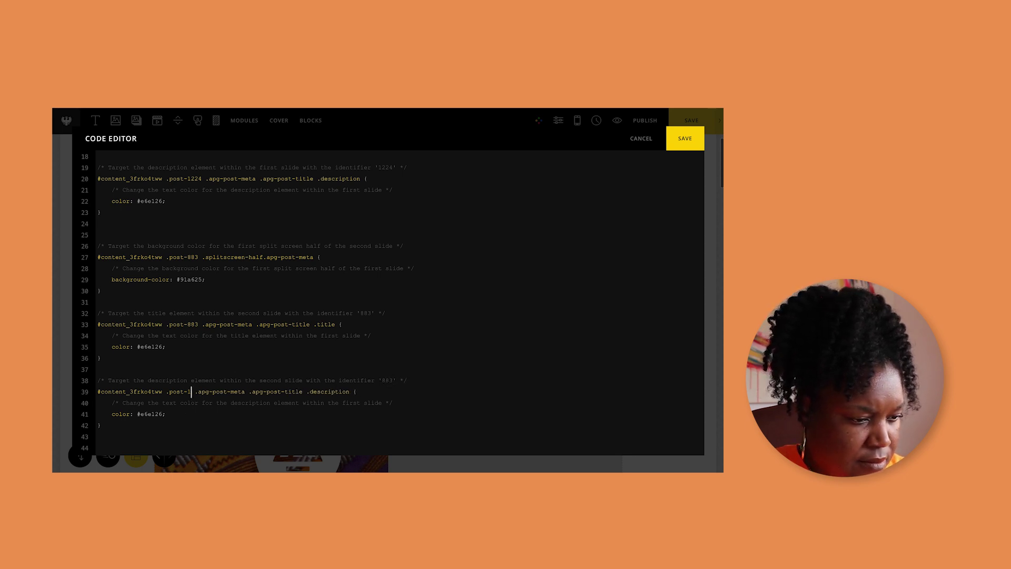
type("883")
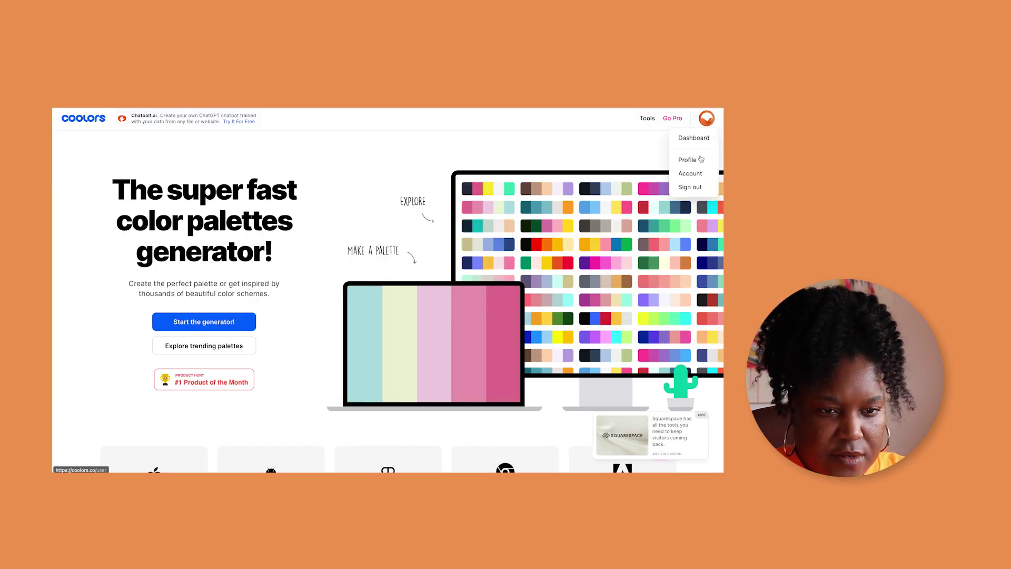
- Copy the orange-red from the primary palette in the Coolors profile and set the .post-883 background color to #e95712
left_click(688, 160)
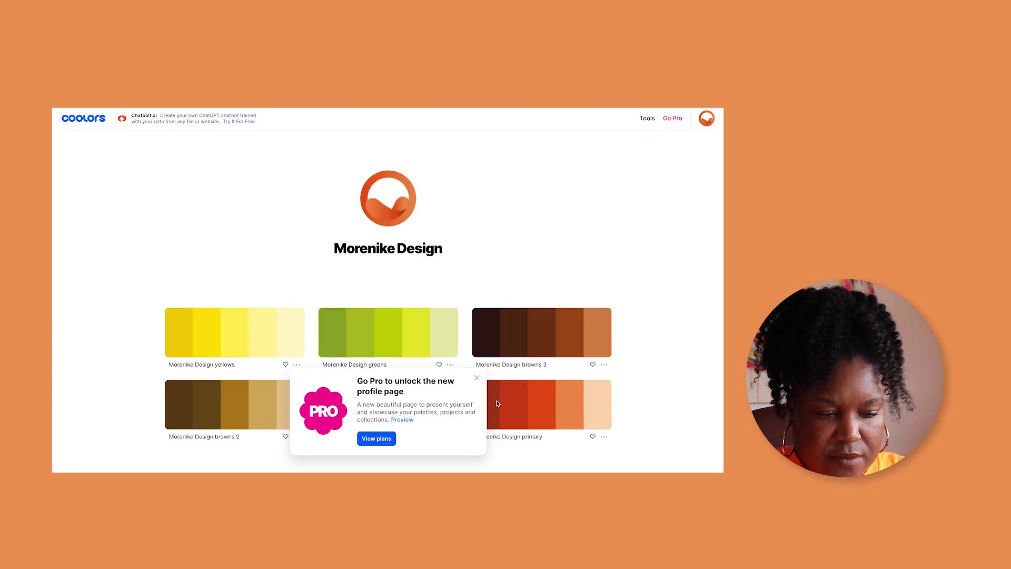
left_click(477, 378)
scroll(480, 382, "down", 2)
scroll(480, 382, "down", 1)
left_click(542, 290)
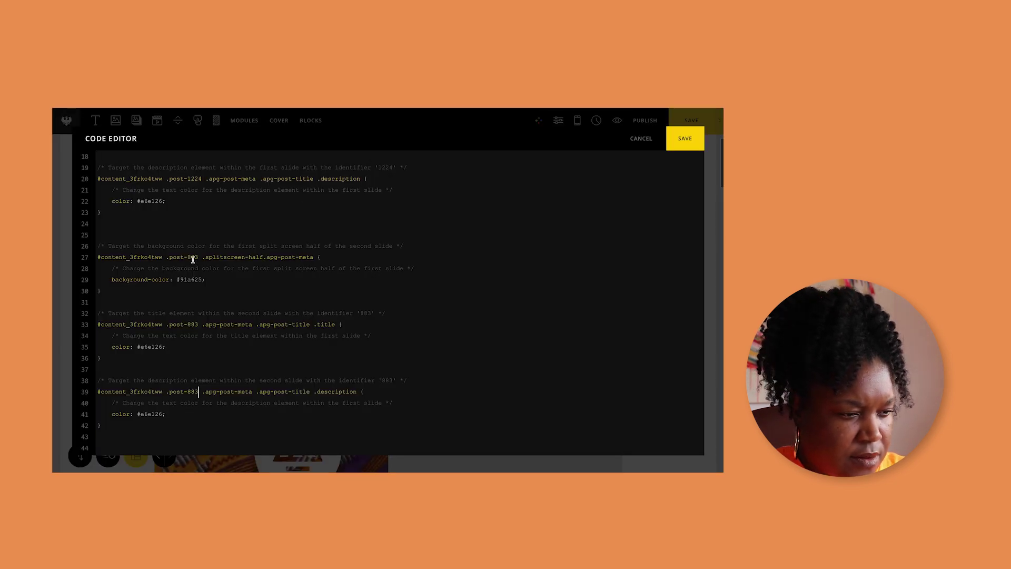
double_click(195, 279)
key("ctrl+v")
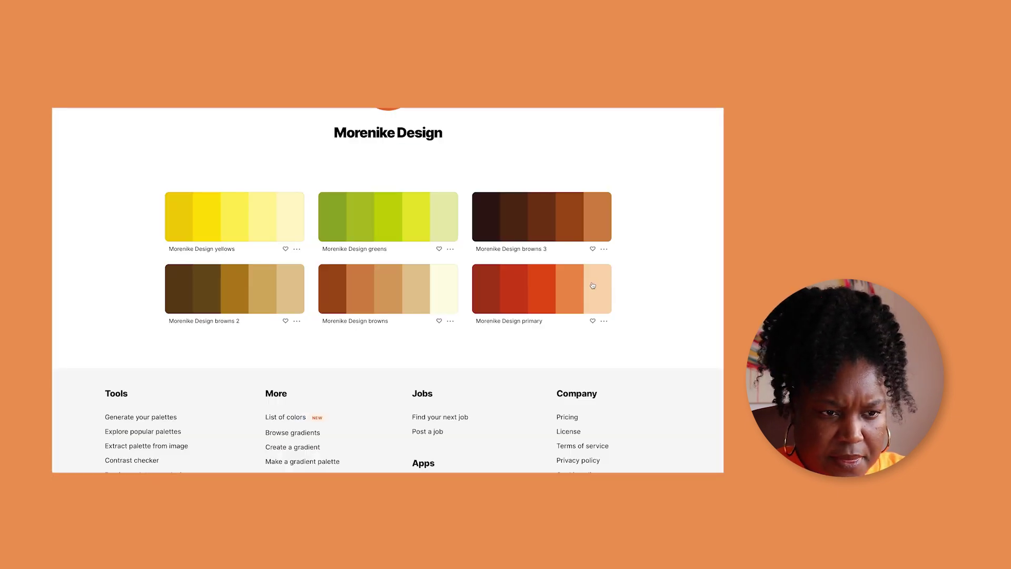
- Copy the pale peach from the same Coolors palette and set the .post-883 title and description colors to #fcd8b1
left_click(593, 285)
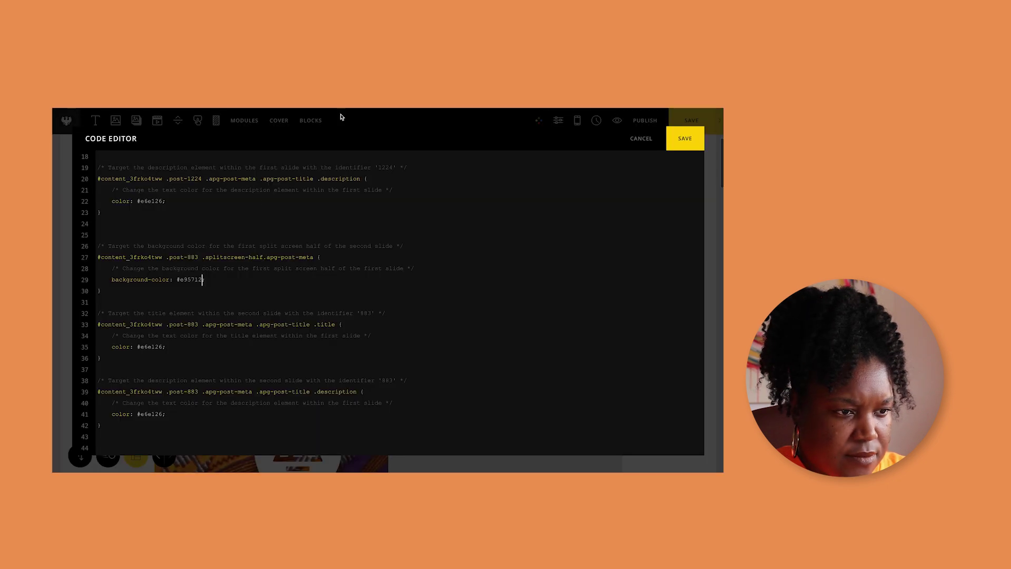
double_click(152, 346)
key("ctrl+v")
double_click(155, 415)
key("ctrl+v")
scroll(180, 410, "down", 1)
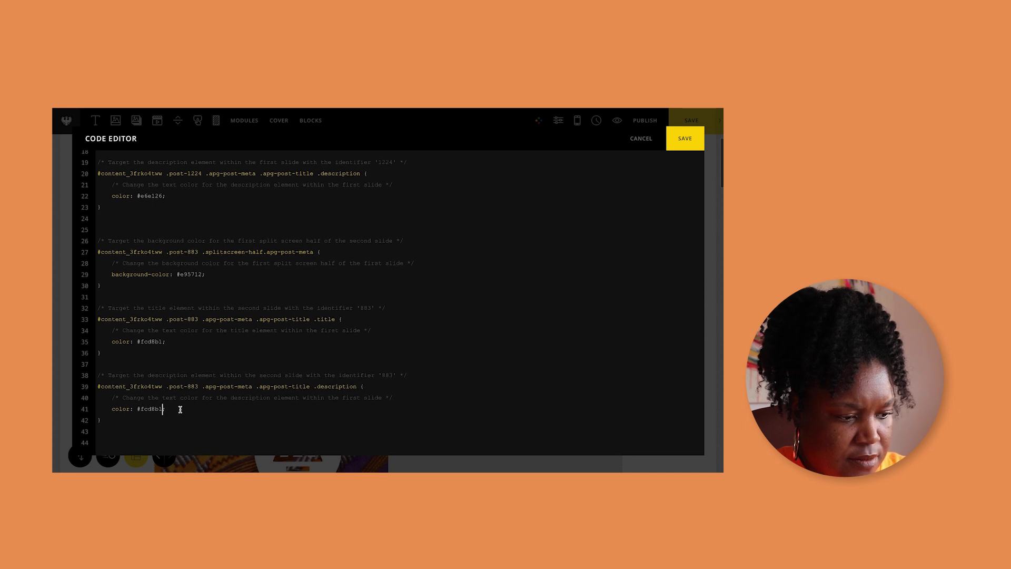
- Save the custom CSS and the page, and open the page preview
left_click(684, 139)
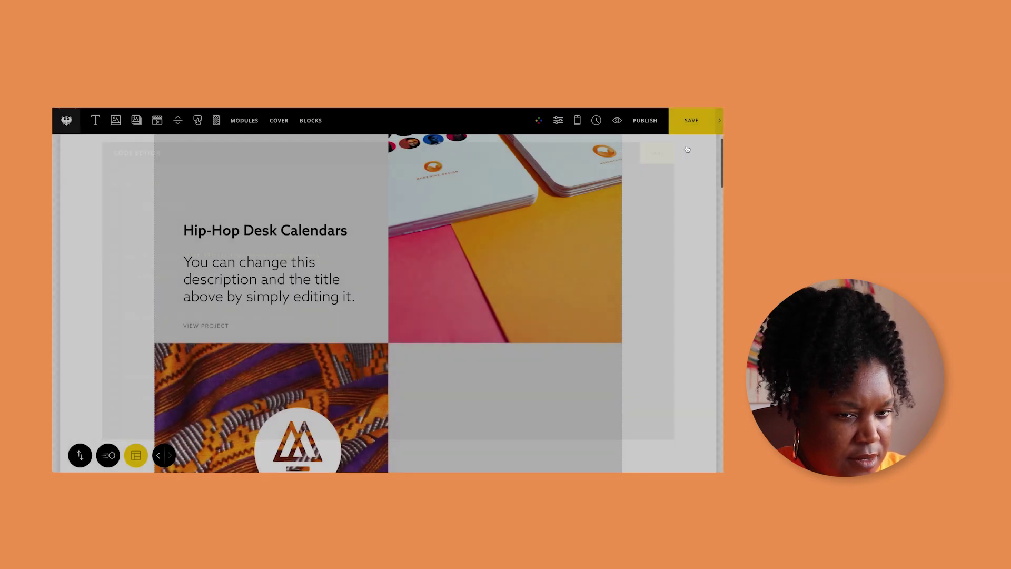
left_click(678, 126)
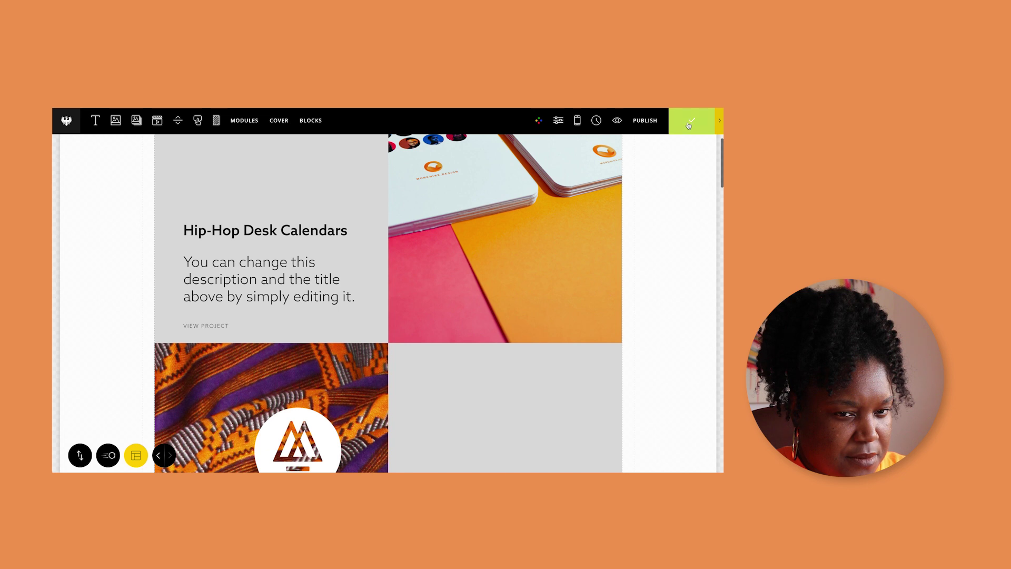
left_click(618, 122)
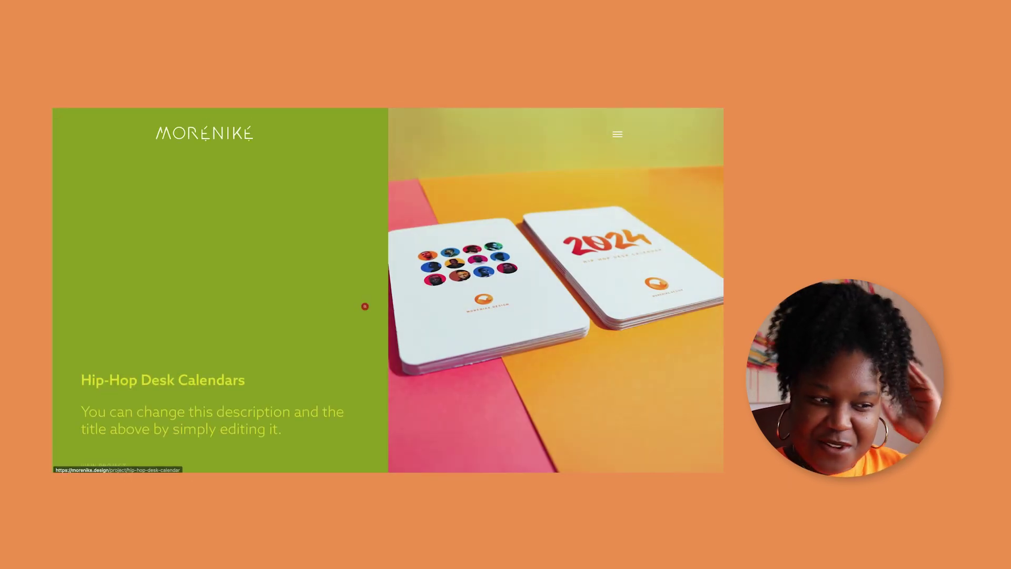
- Examine the slide colors in the preview from Hip-Hop Desk Calendars through Africa Advocacy Foundation to Forever Cruises
scroll(237, 326, "down", 8)
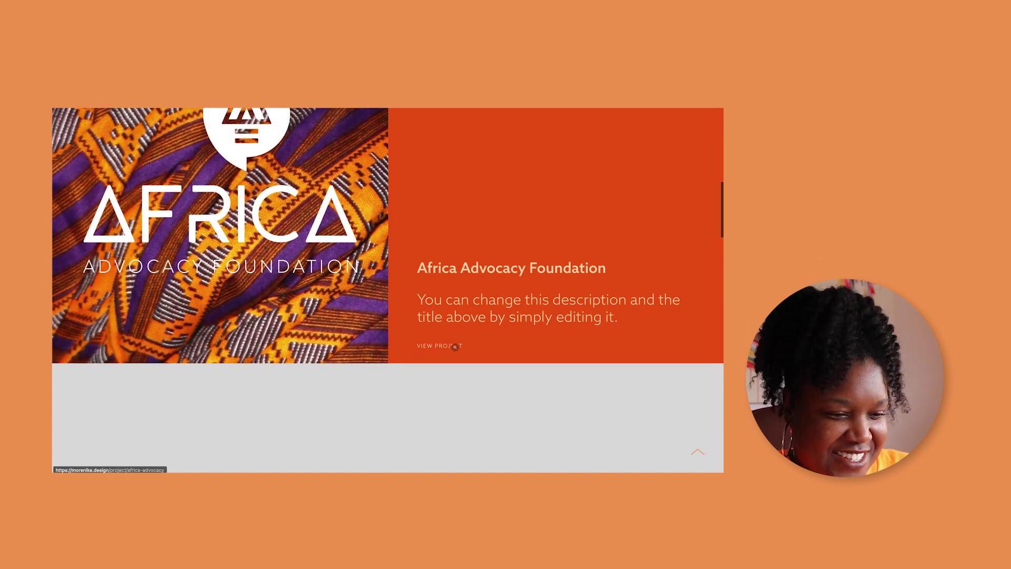
scroll(464, 321, "up", 7)
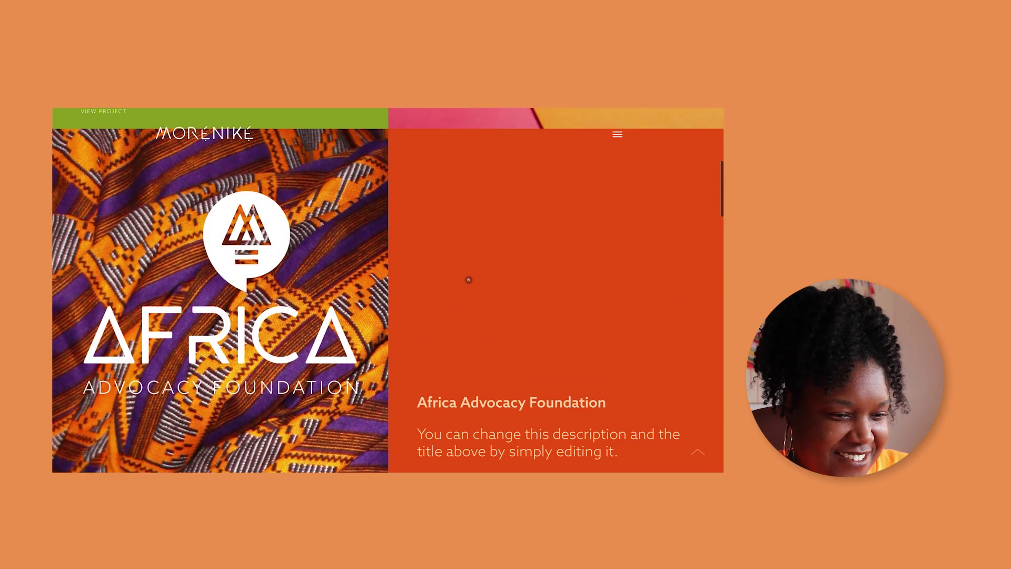
scroll(469, 288, "down", 7)
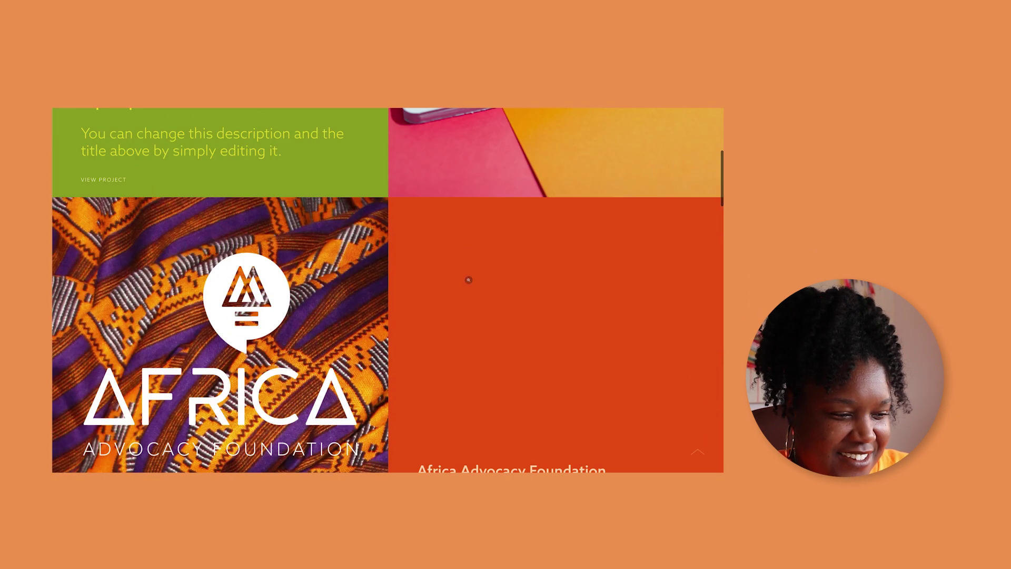
scroll(468, 280, "down", 5)
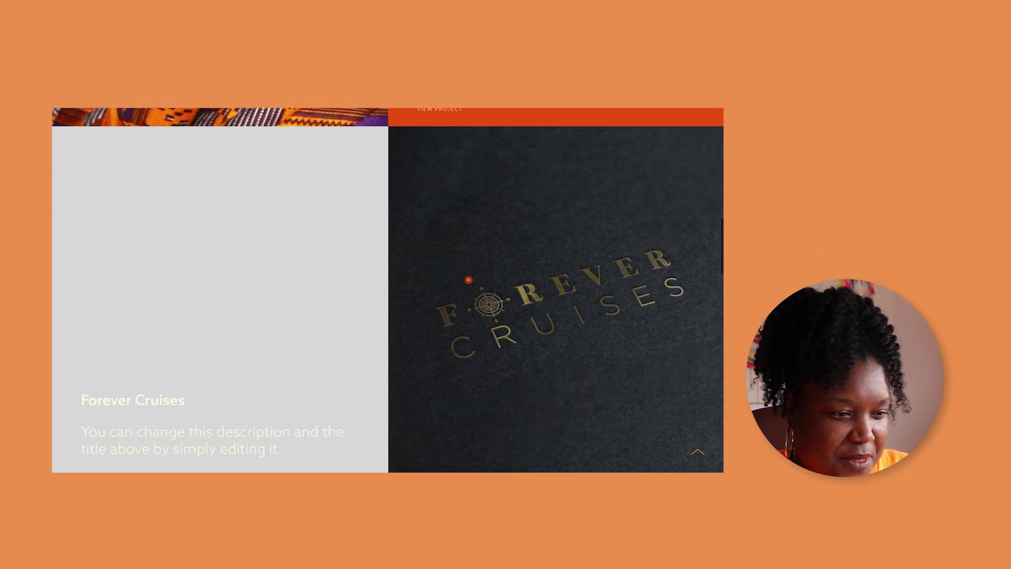
scroll(468, 280, "up", 4)
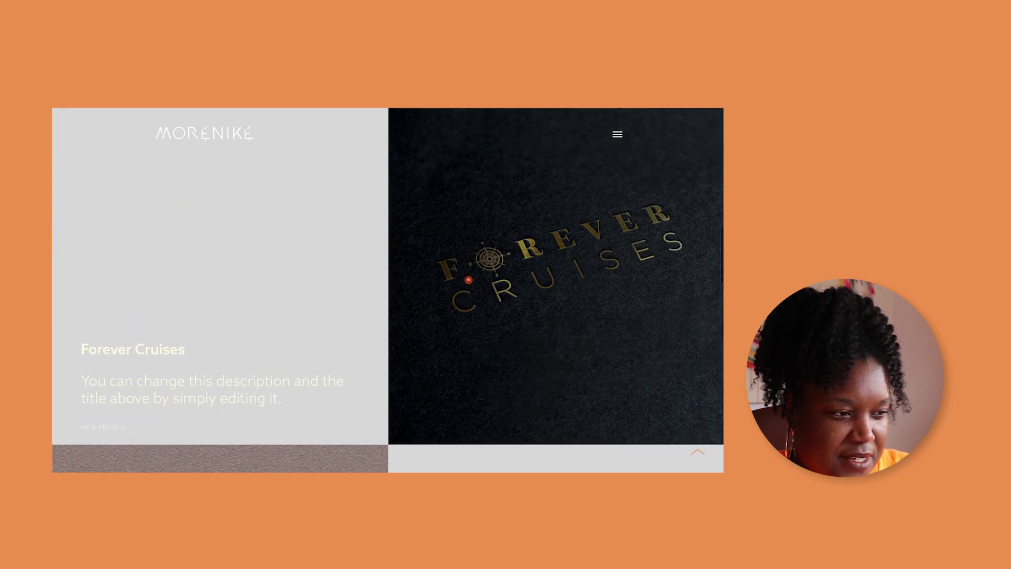
scroll(468, 280, "down", 4)
scroll(469, 280, "up", 5)
scroll(468, 279, "down", 2)
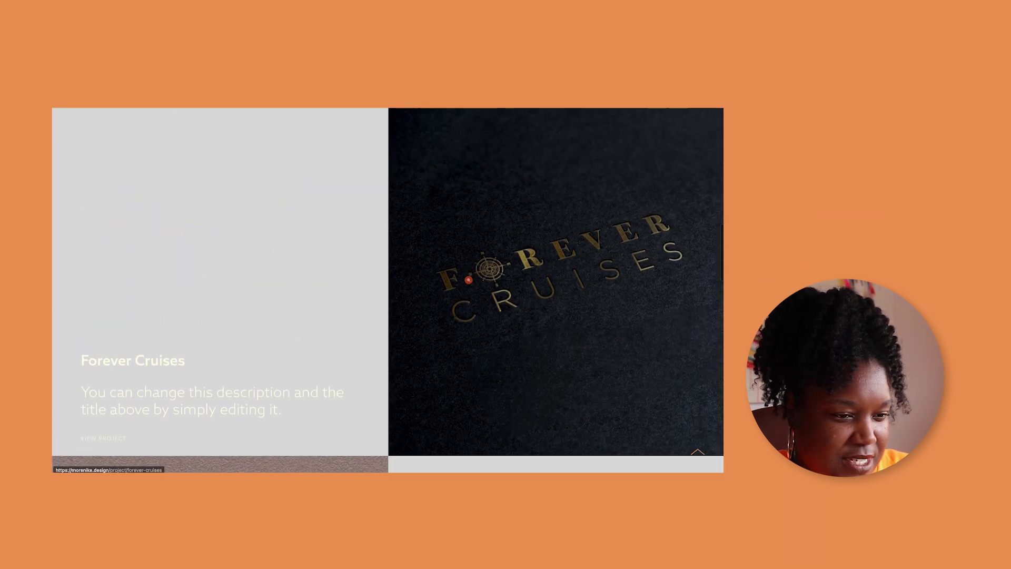